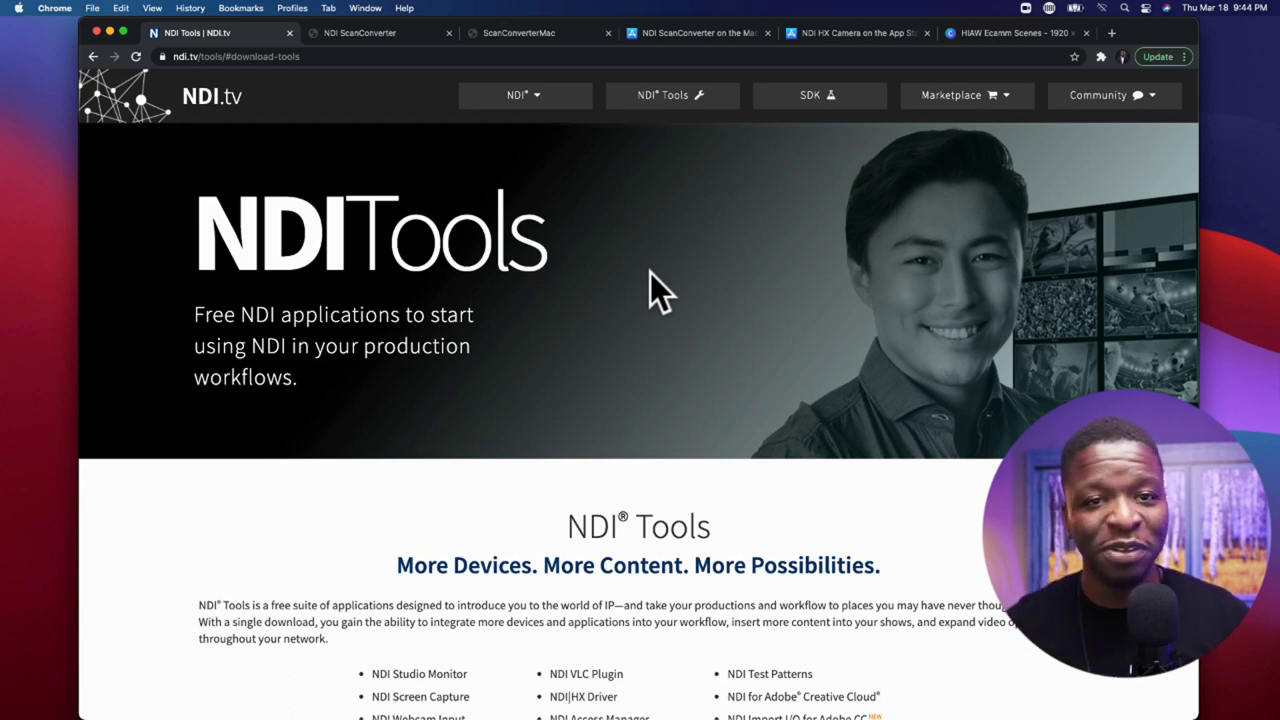
# - Jump from the 'NDI Tools 4.5 available now' banner to the Windows, Mac and Analysis download cards
pyautogui.scroll(-3, 650, 273)
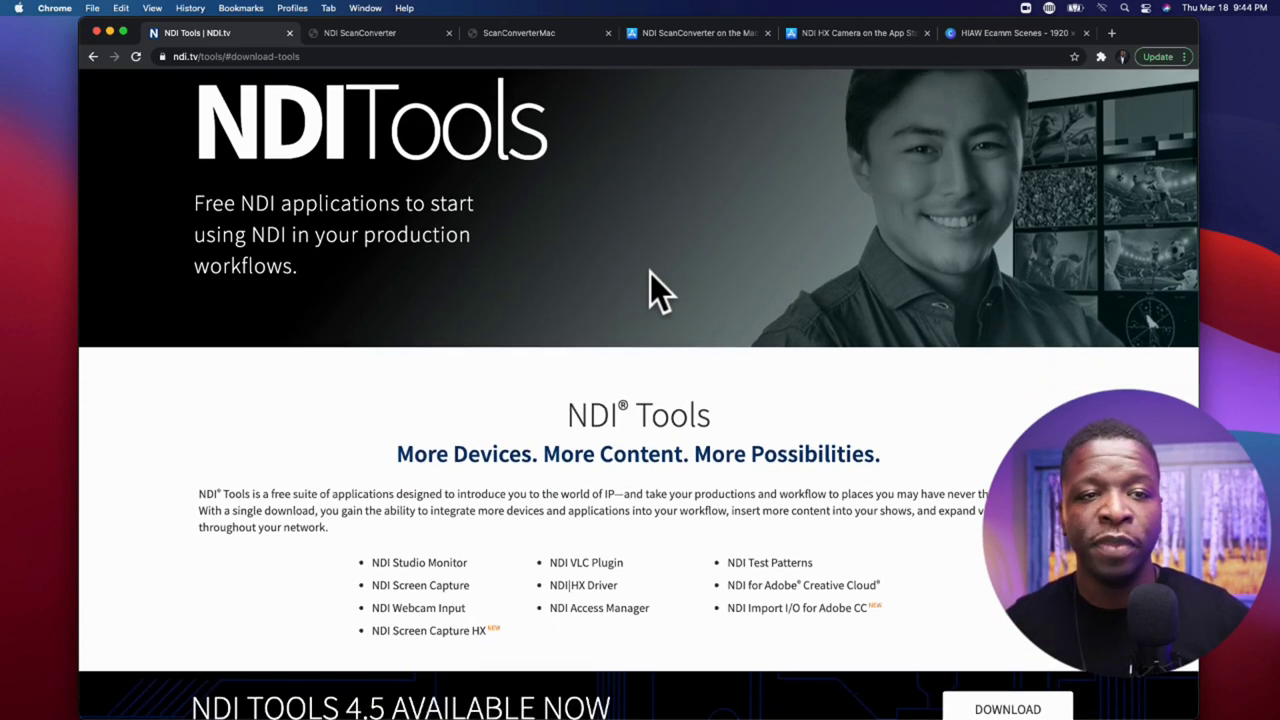
pyautogui.scroll(-2, 650, 273)
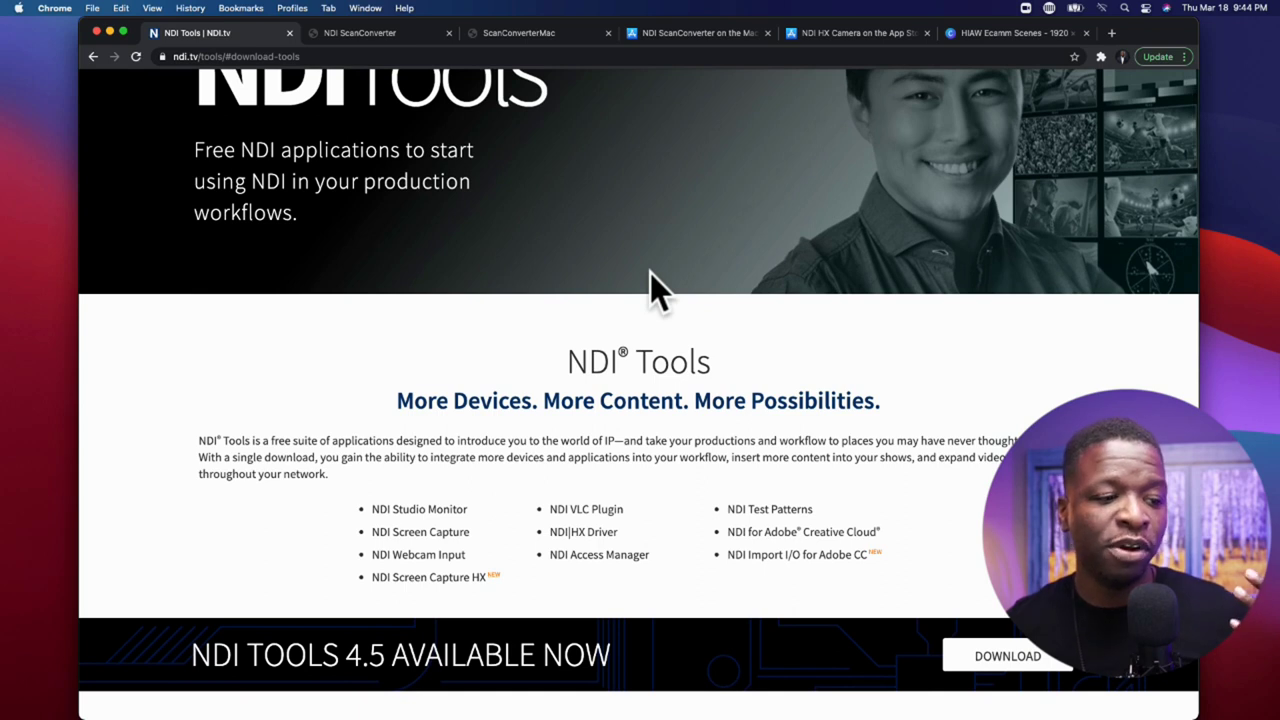
pyautogui.scroll(-1, 650, 272)
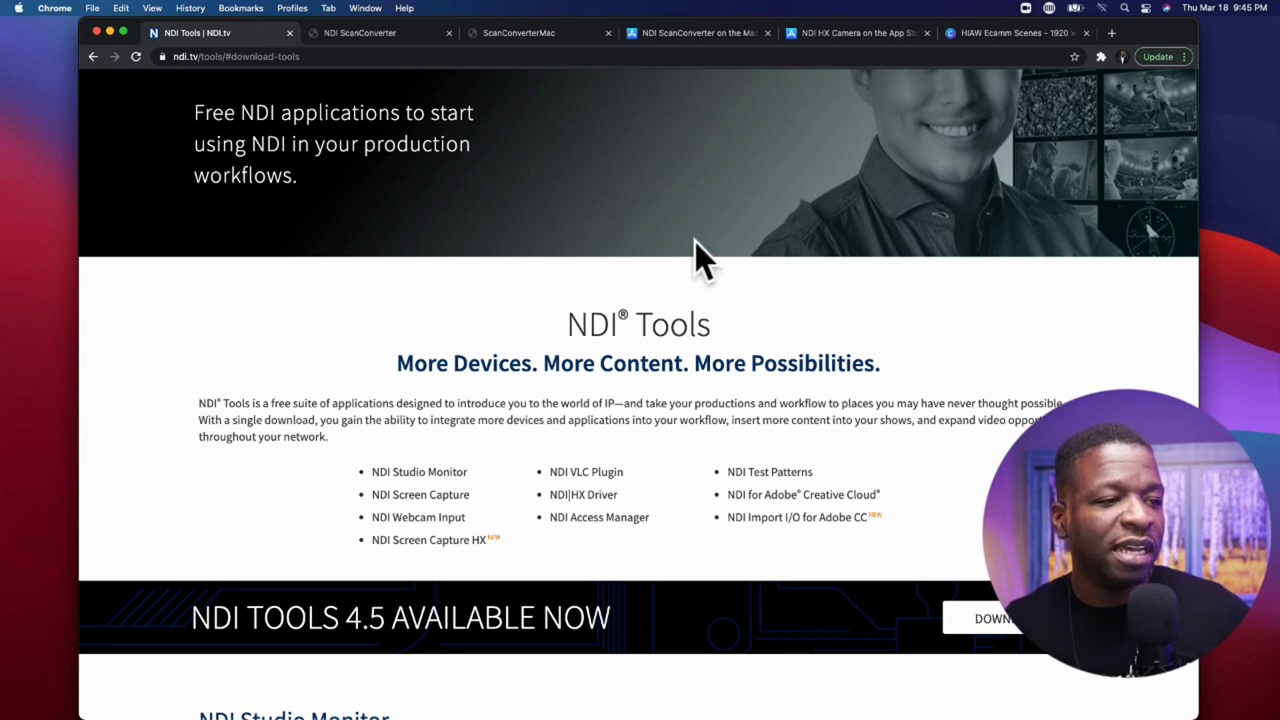
pyautogui.scroll(-1, 695, 241)
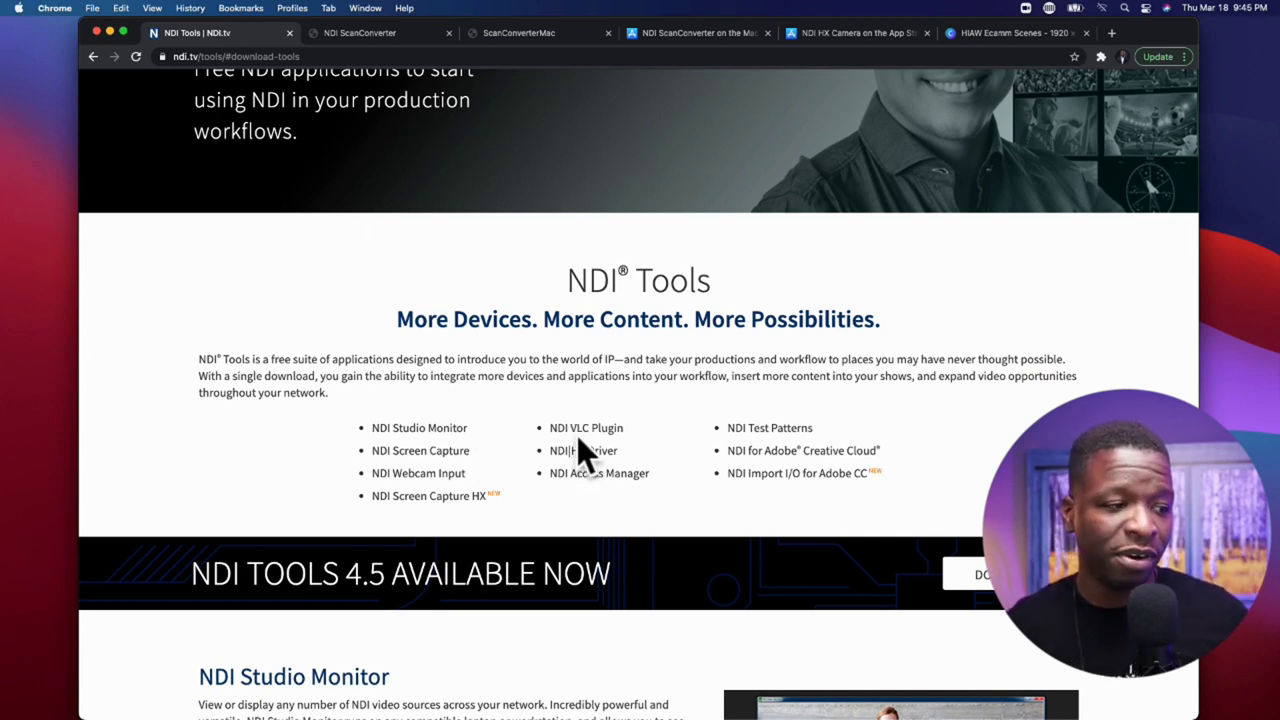
pyautogui.scroll(-2, 569, 436)
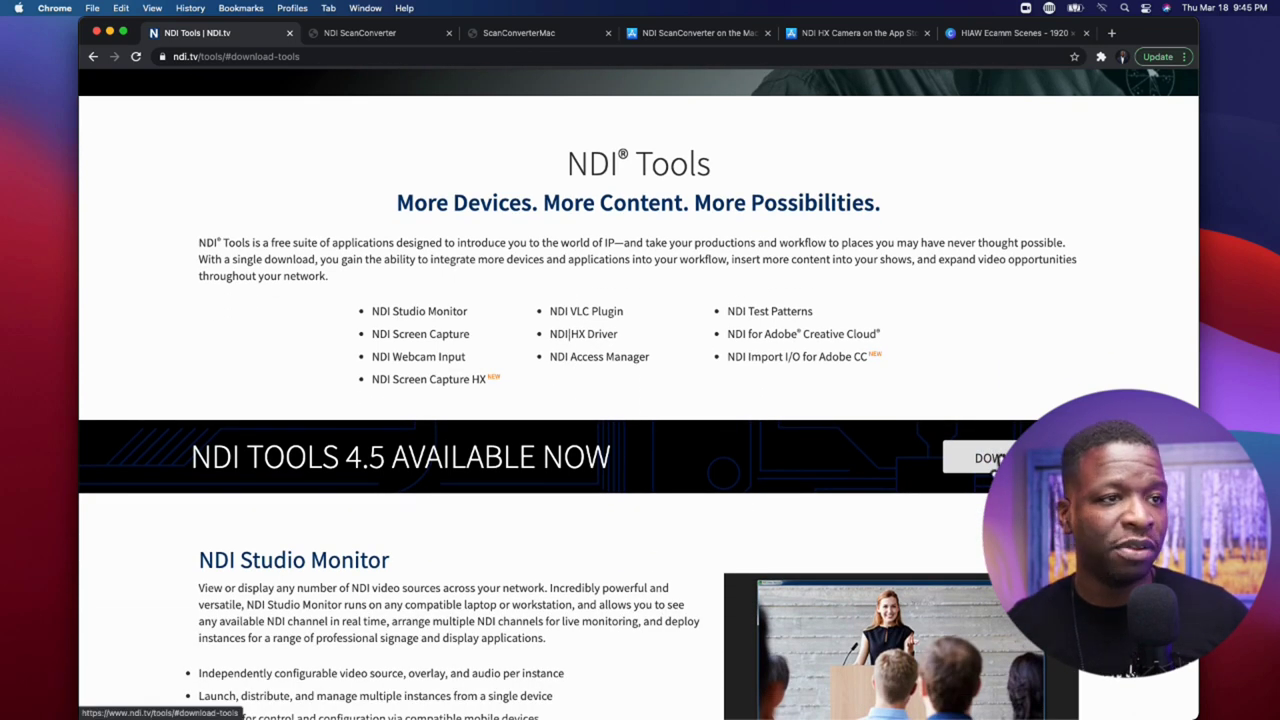
pyautogui.click(990, 460)
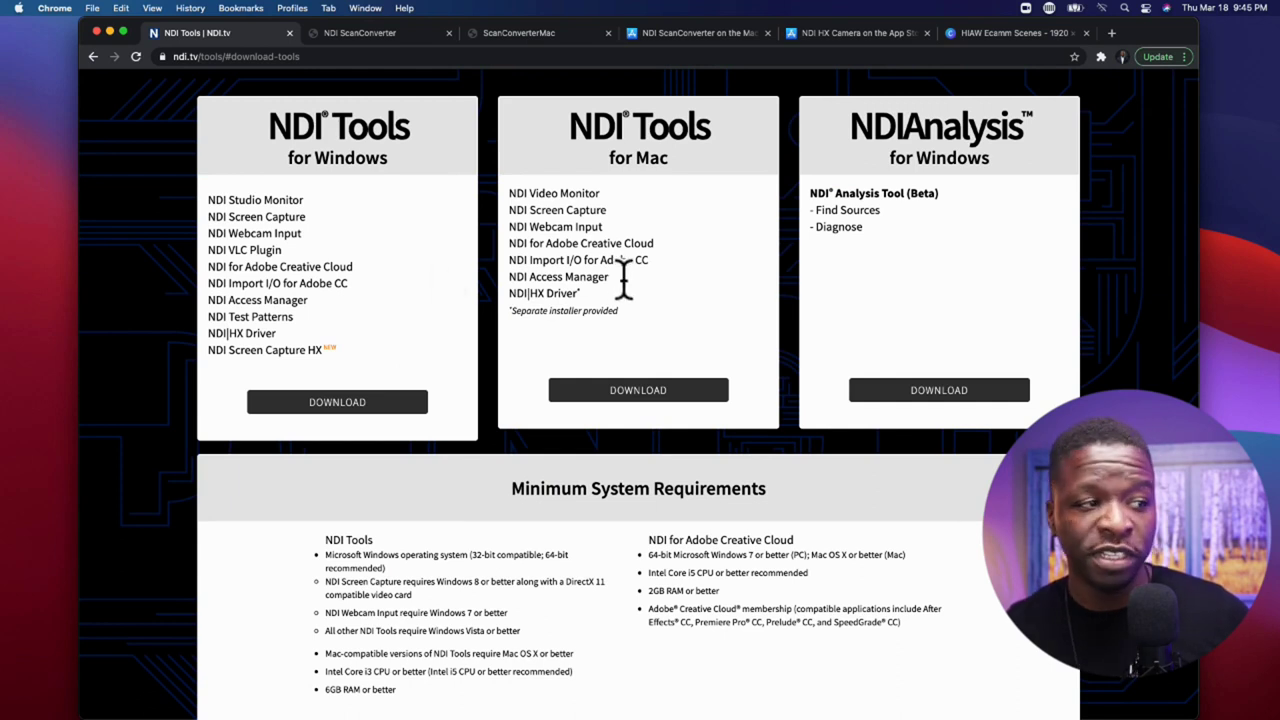
pyautogui.scroll(-2, 572, 347)
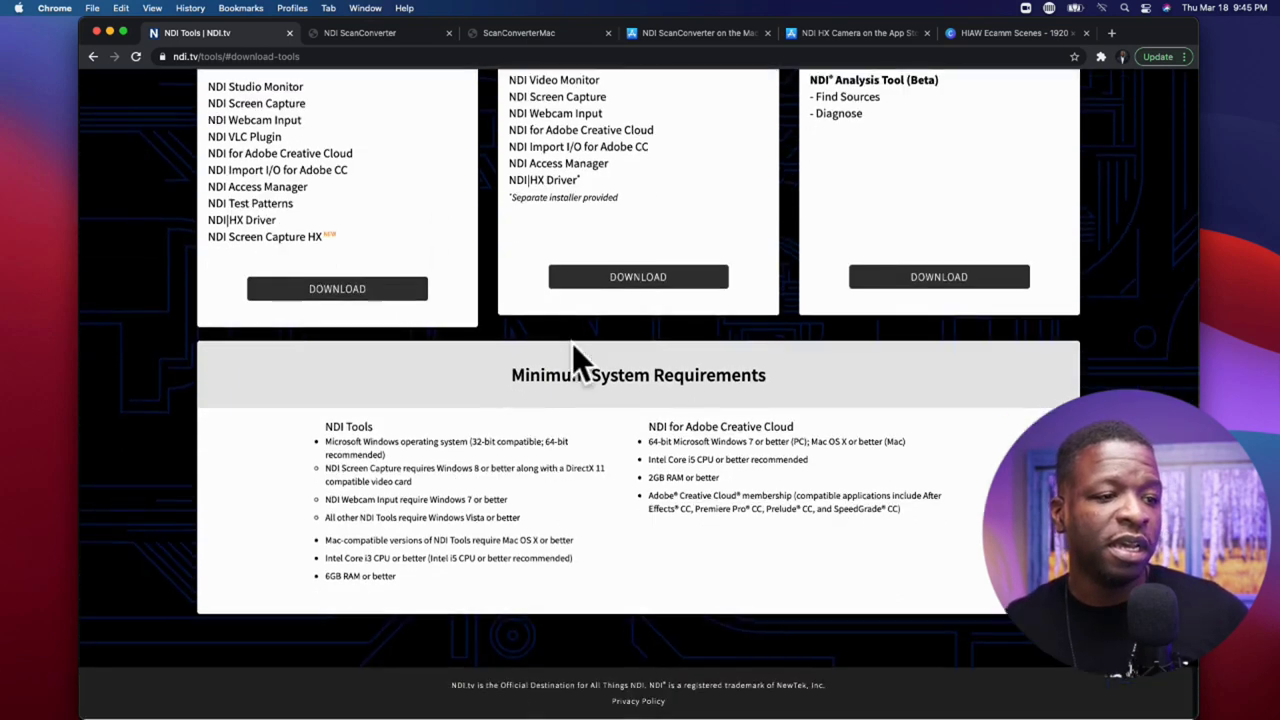
pyautogui.scroll(2, 572, 344)
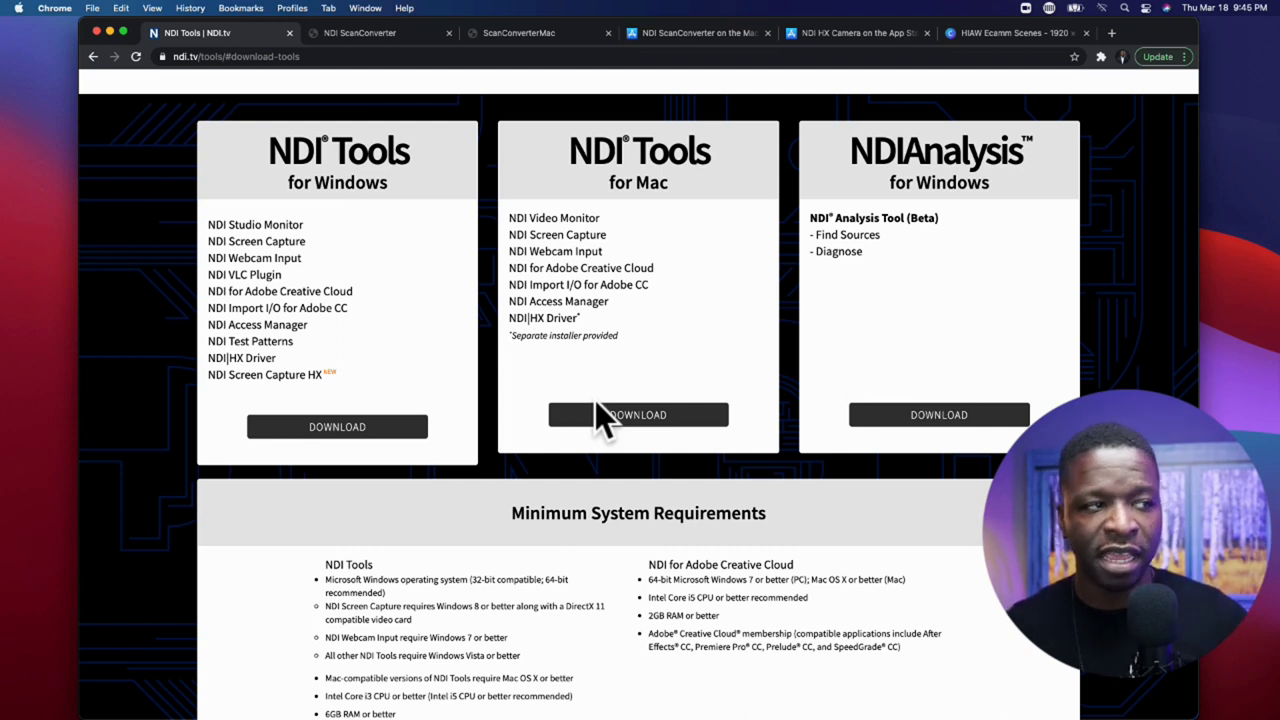
# - Review Sienna's ScanConverter pages and NDI Tools, ending on the $30.99 NDI ScanConverter App Store listing
pyautogui.click(365, 35)
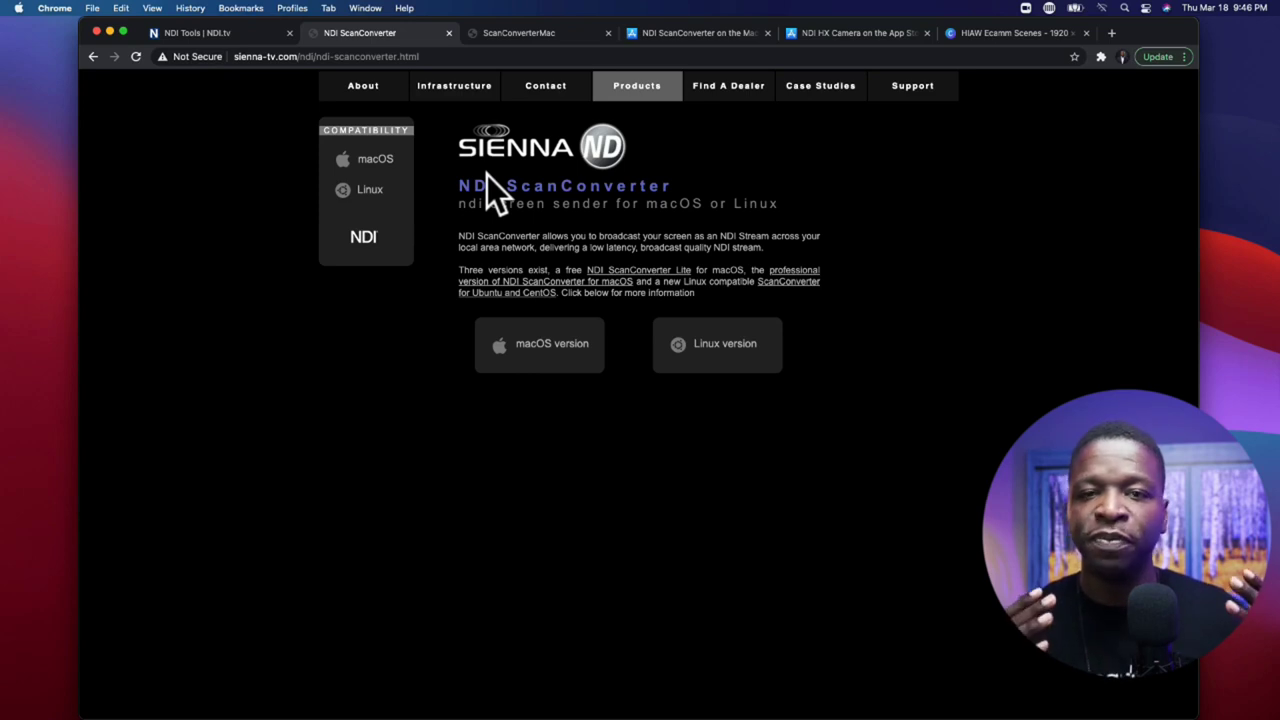
pyautogui.click(545, 32)
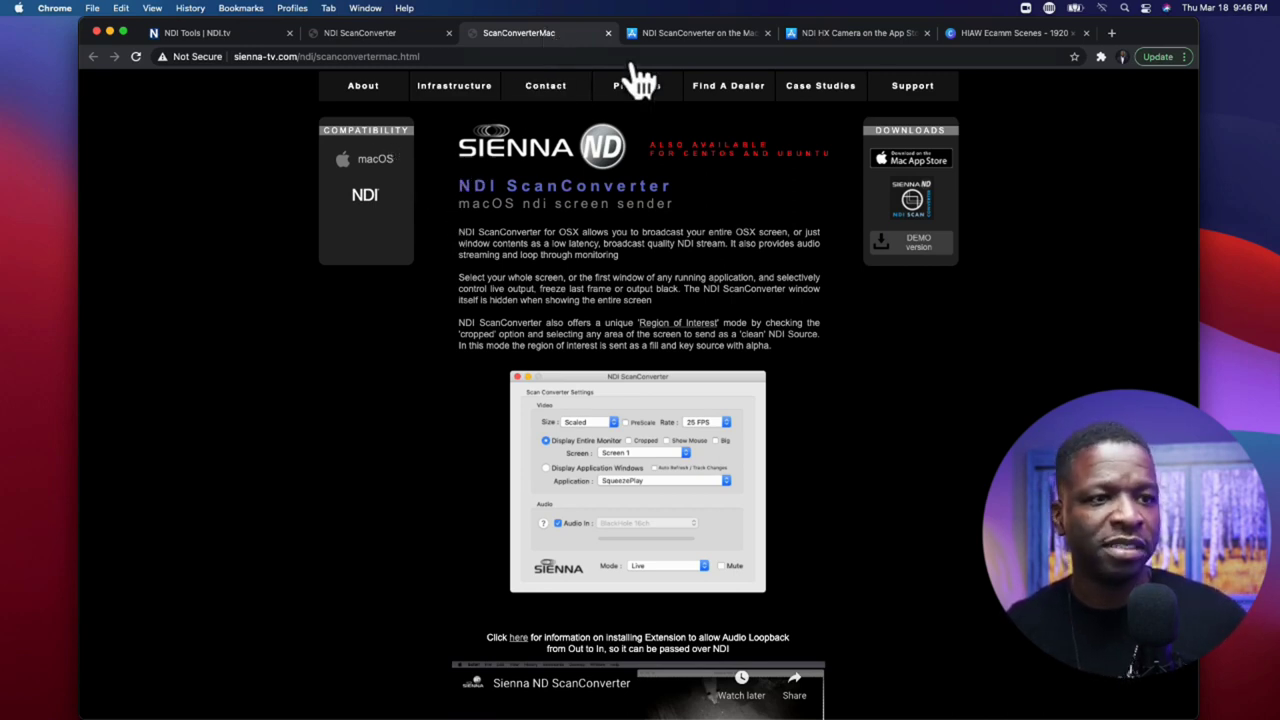
pyautogui.click(680, 33)
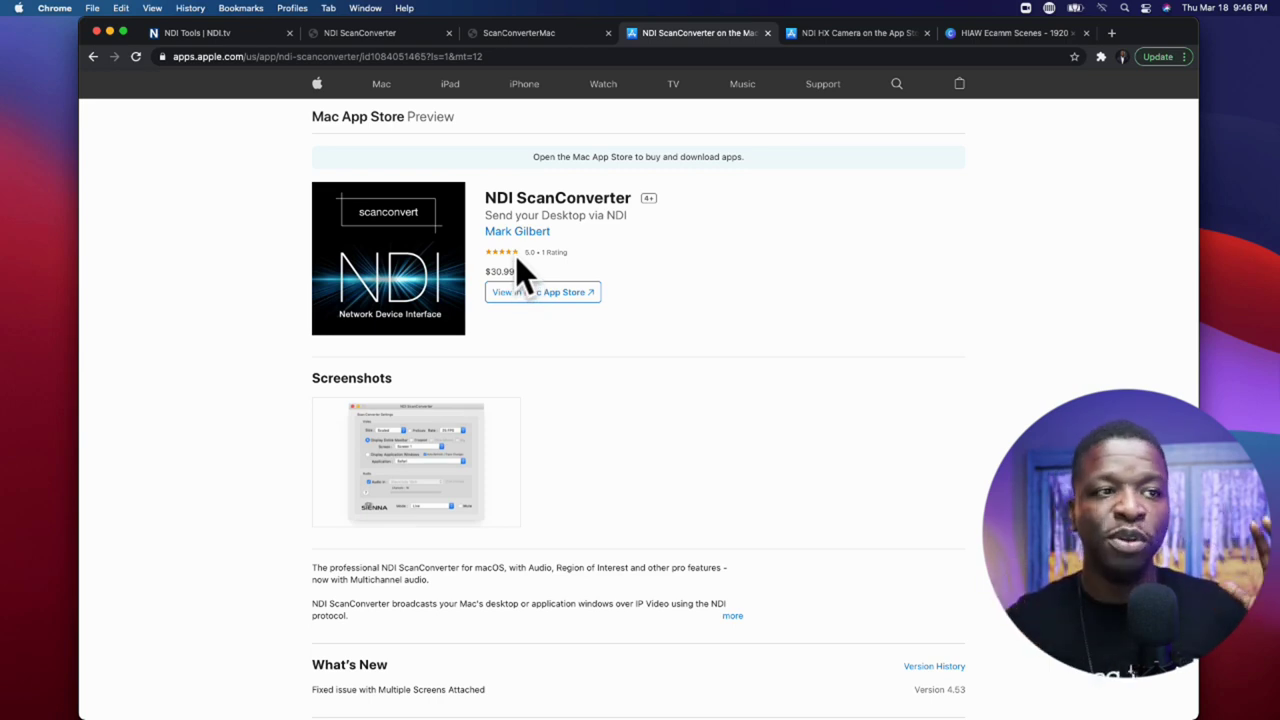
pyautogui.click(216, 33)
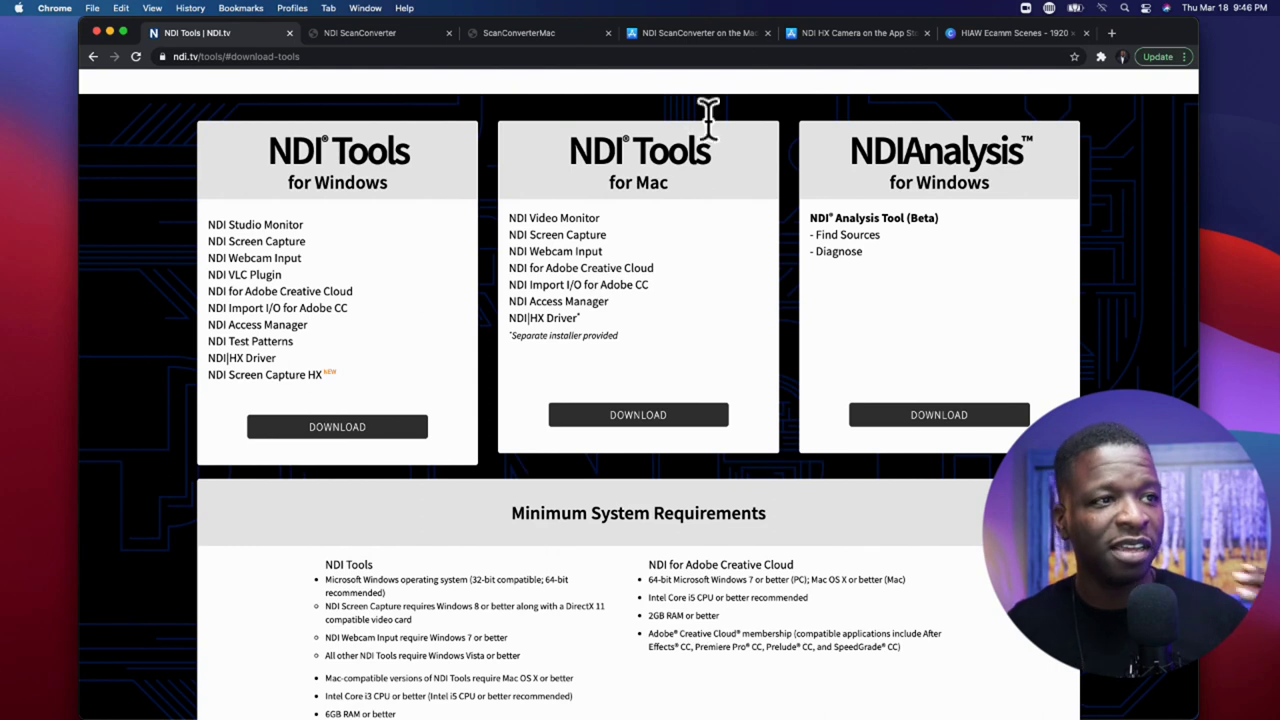
pyautogui.click(647, 31)
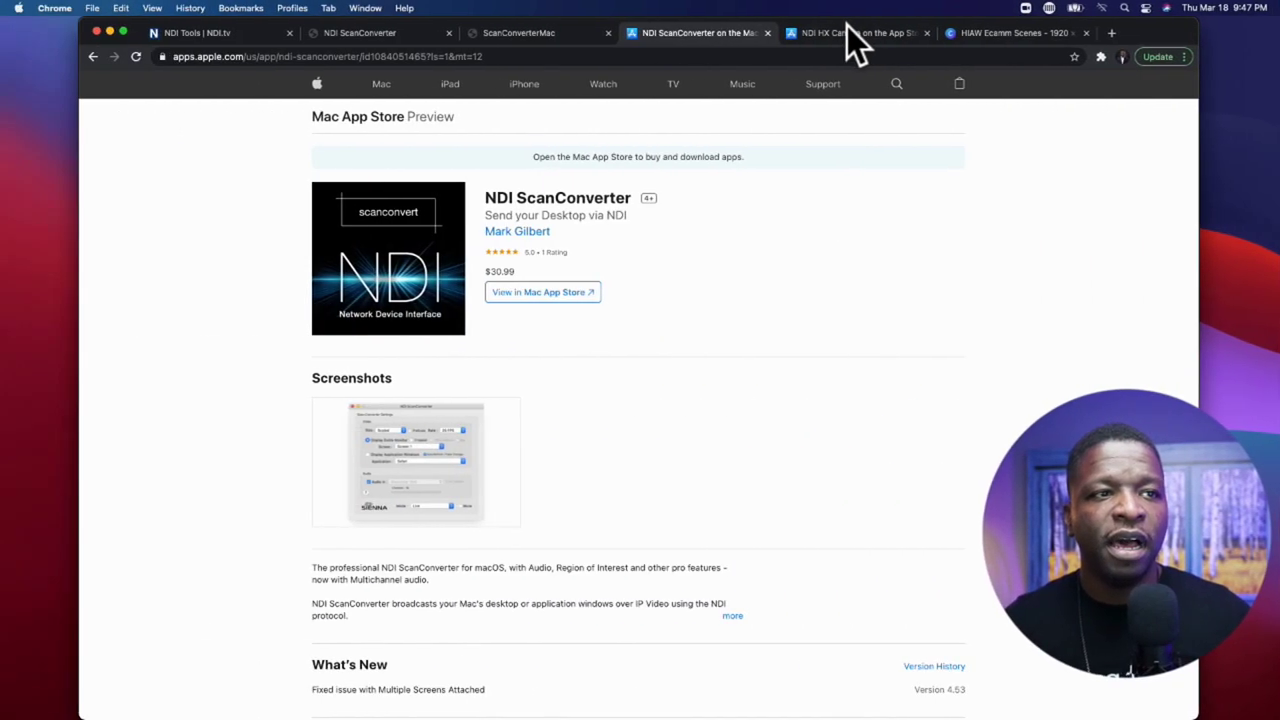
# - Switch to the NDI HX Camera App Store preview ($19.99, iPhone and iPad only)
pyautogui.click(847, 33)
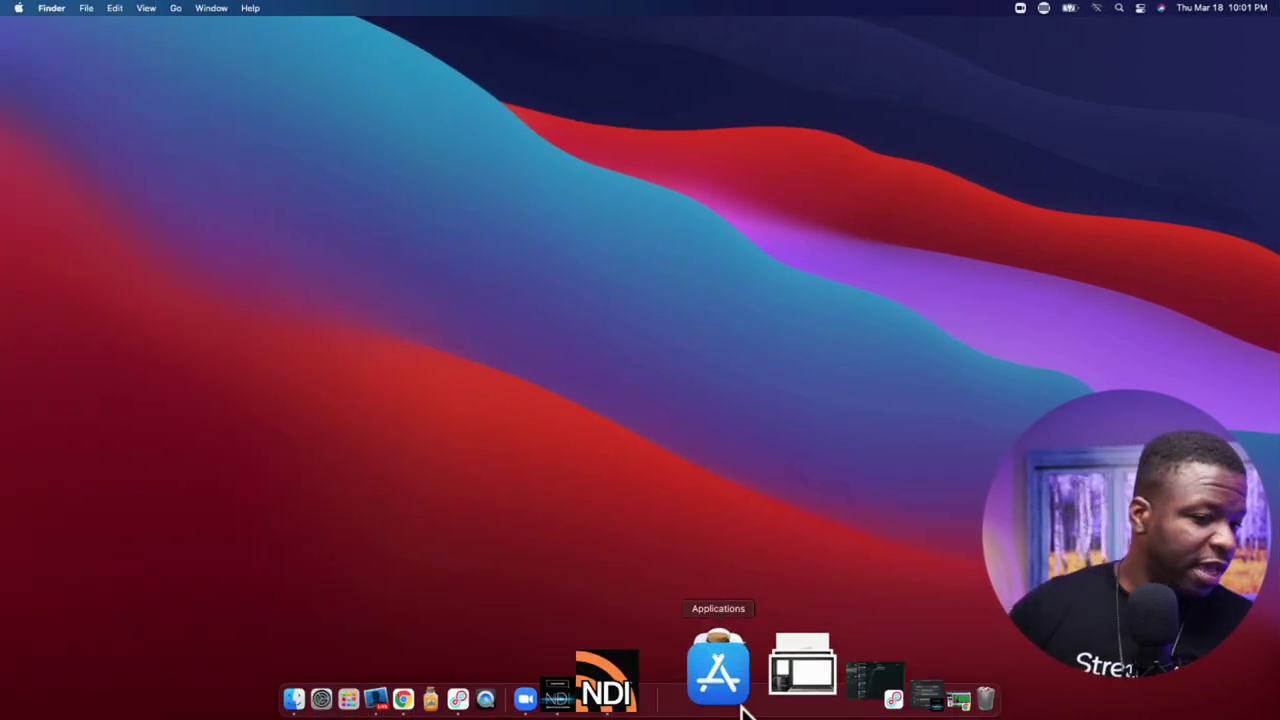
# - Launch NewTek NDI Scan Converter and check its File menu sources, leaving capture on Desktop
pyautogui.click(743, 693)
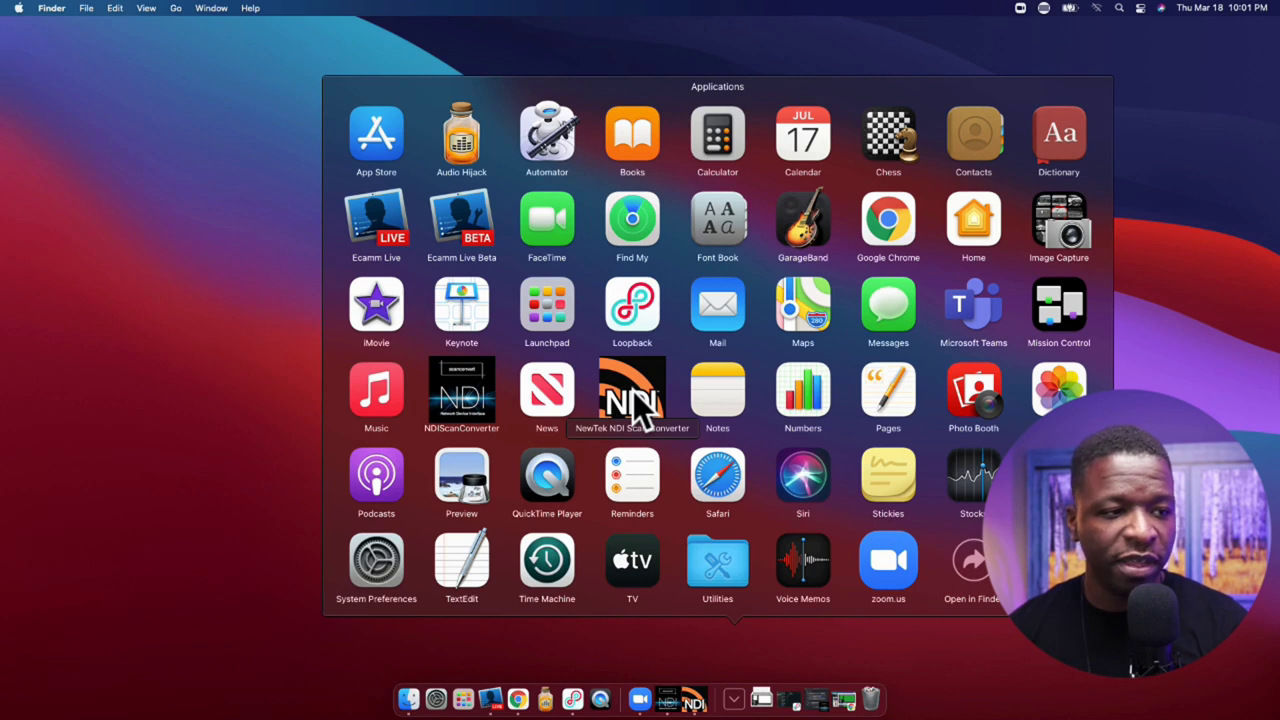
pyautogui.click(631, 395)
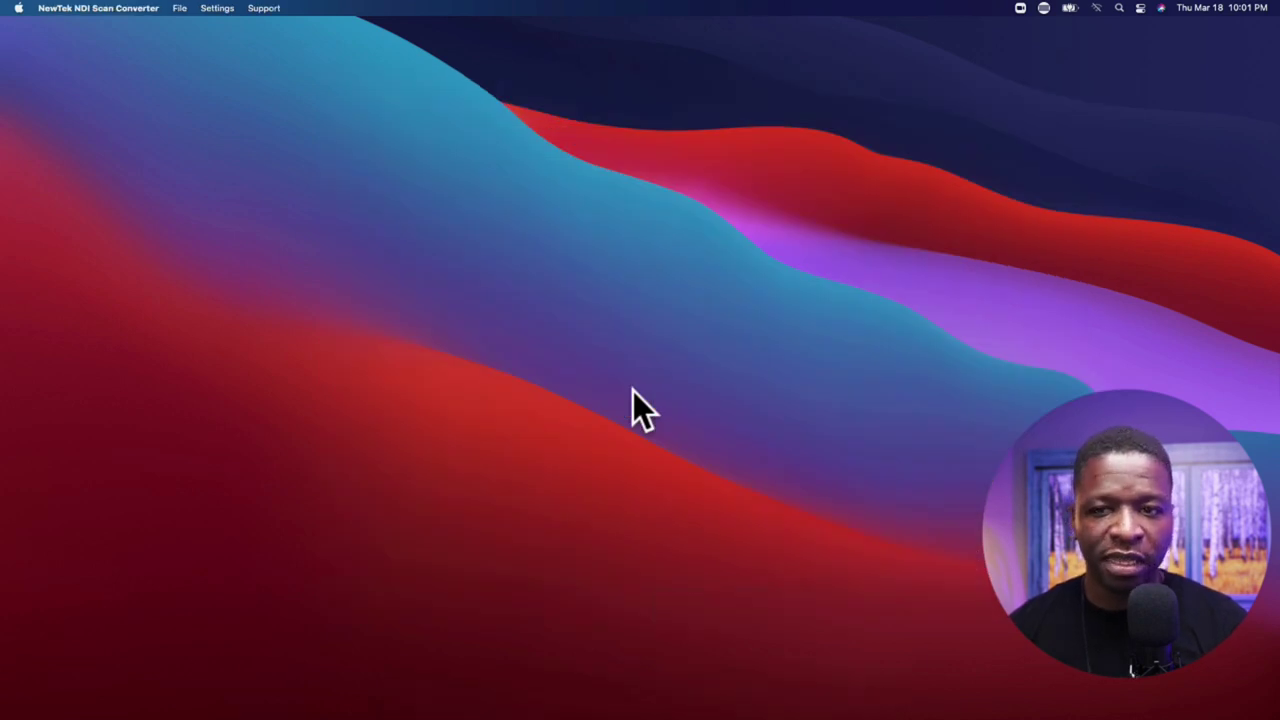
pyautogui.click(126, 10)
pyautogui.moveTo(172, 5)
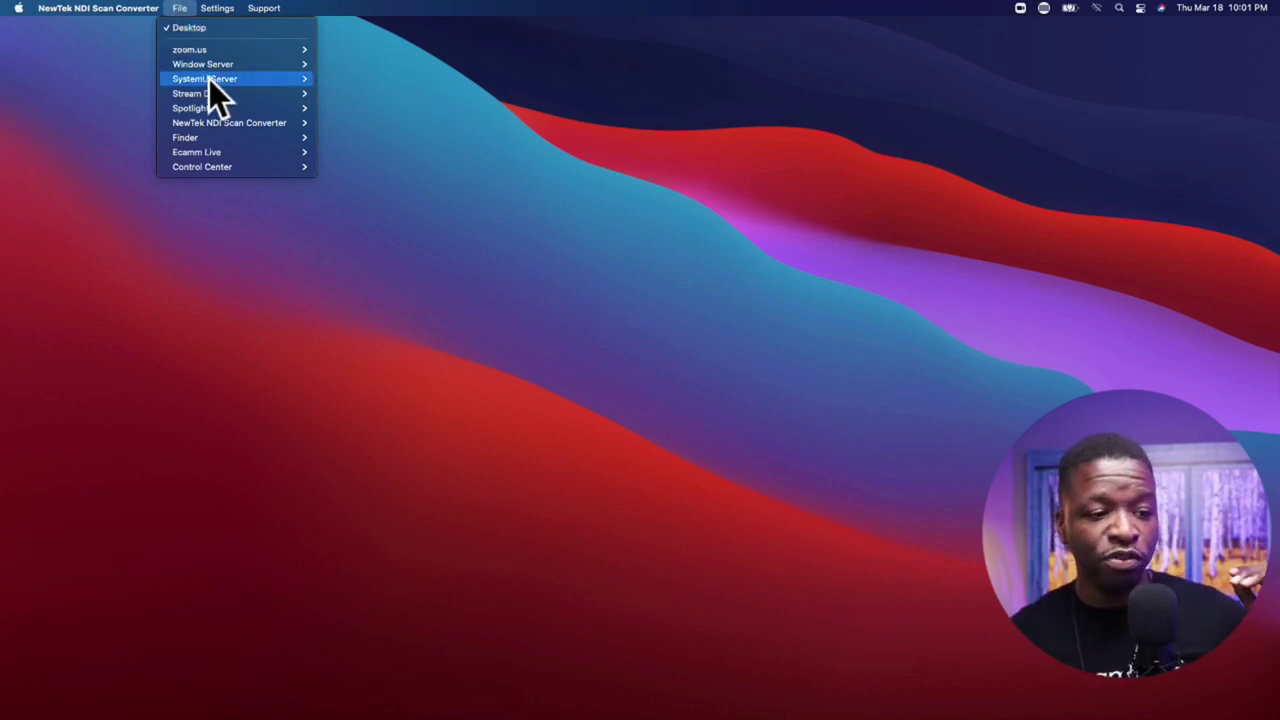
pyautogui.moveTo(233, 137)
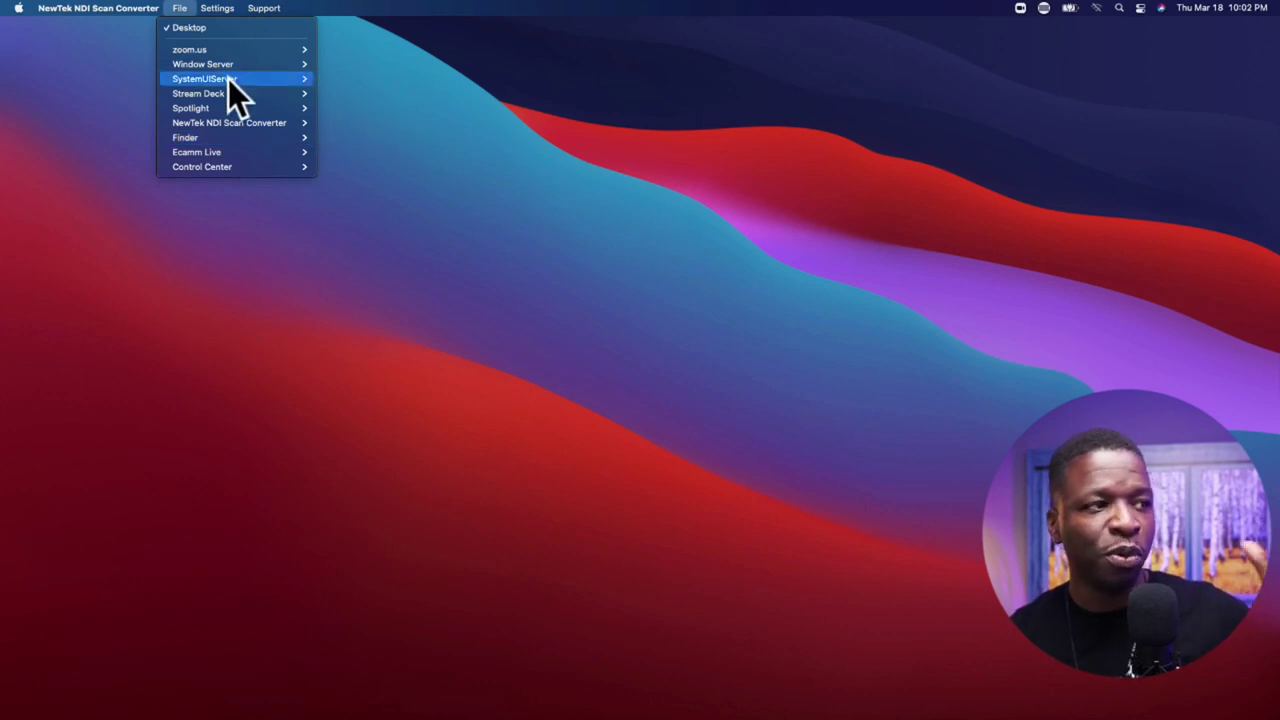
pyautogui.moveTo(229, 83)
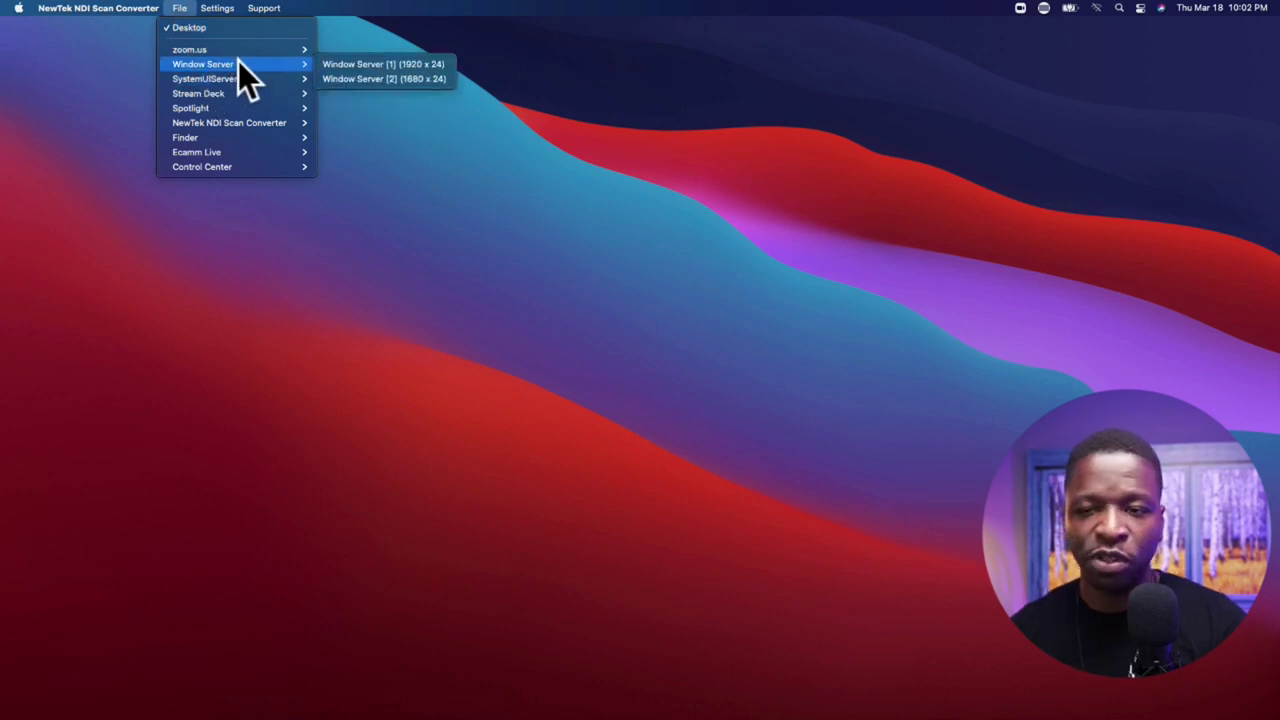
pyautogui.moveTo(237, 46)
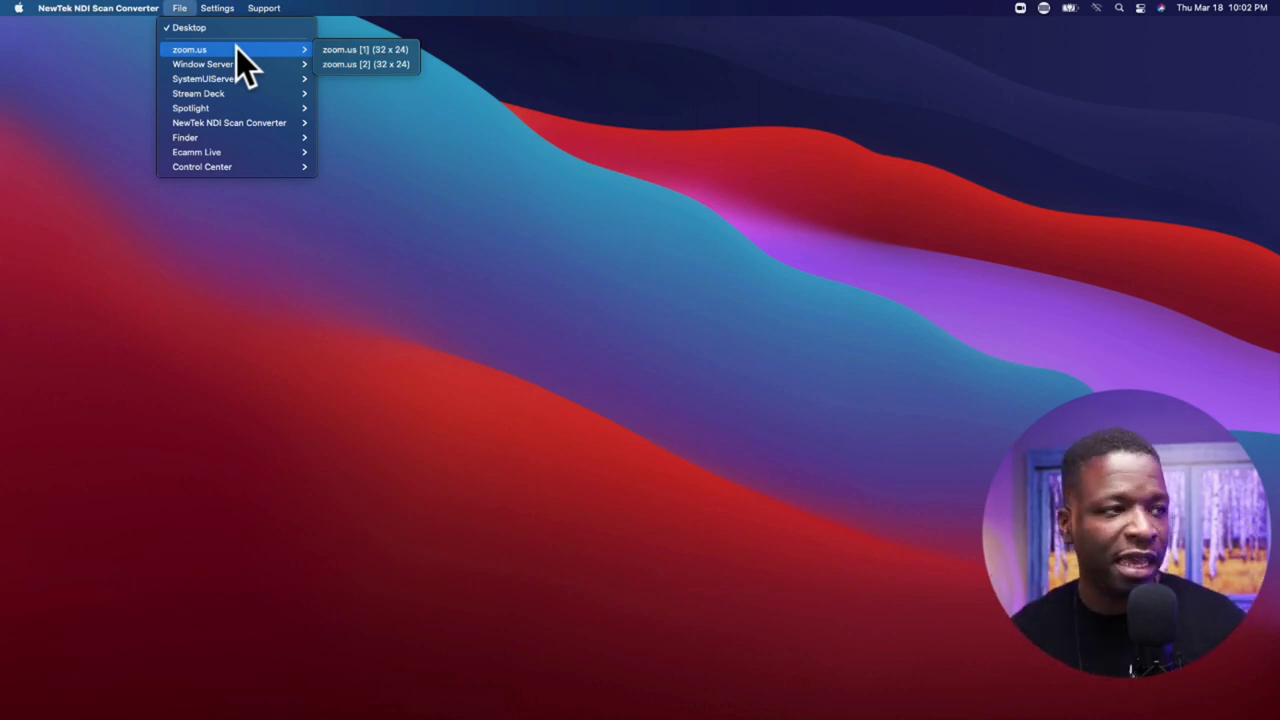
pyautogui.click(412, 295)
# - Launch Sienna's NDIScanConverter from Applications and move its settings window up and left
pyautogui.moveTo(687, 705)
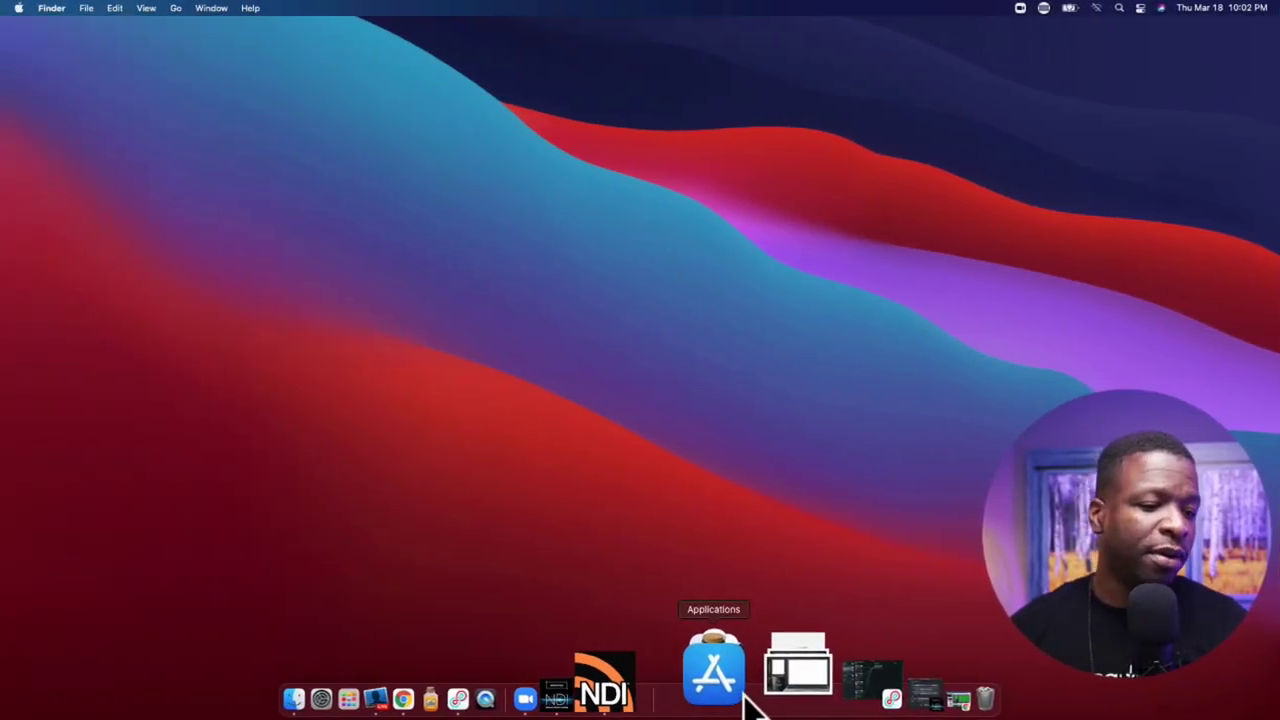
pyautogui.click(309, 690)
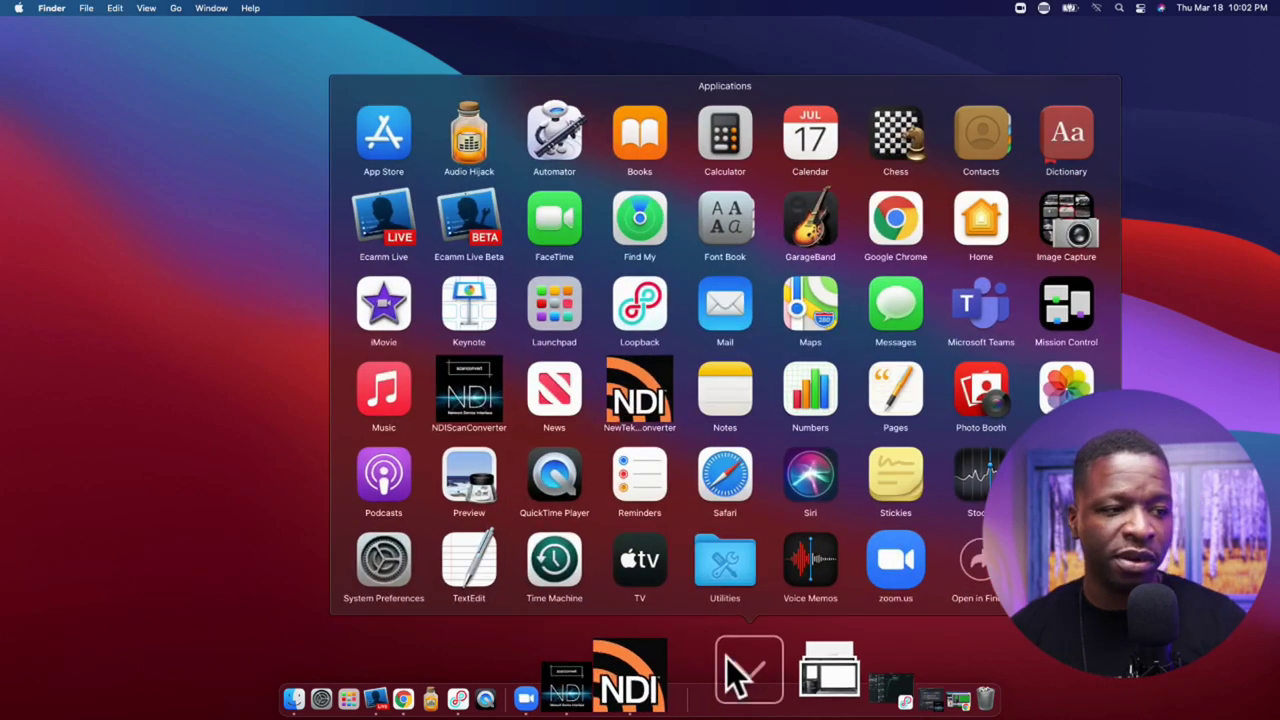
pyautogui.click(471, 386)
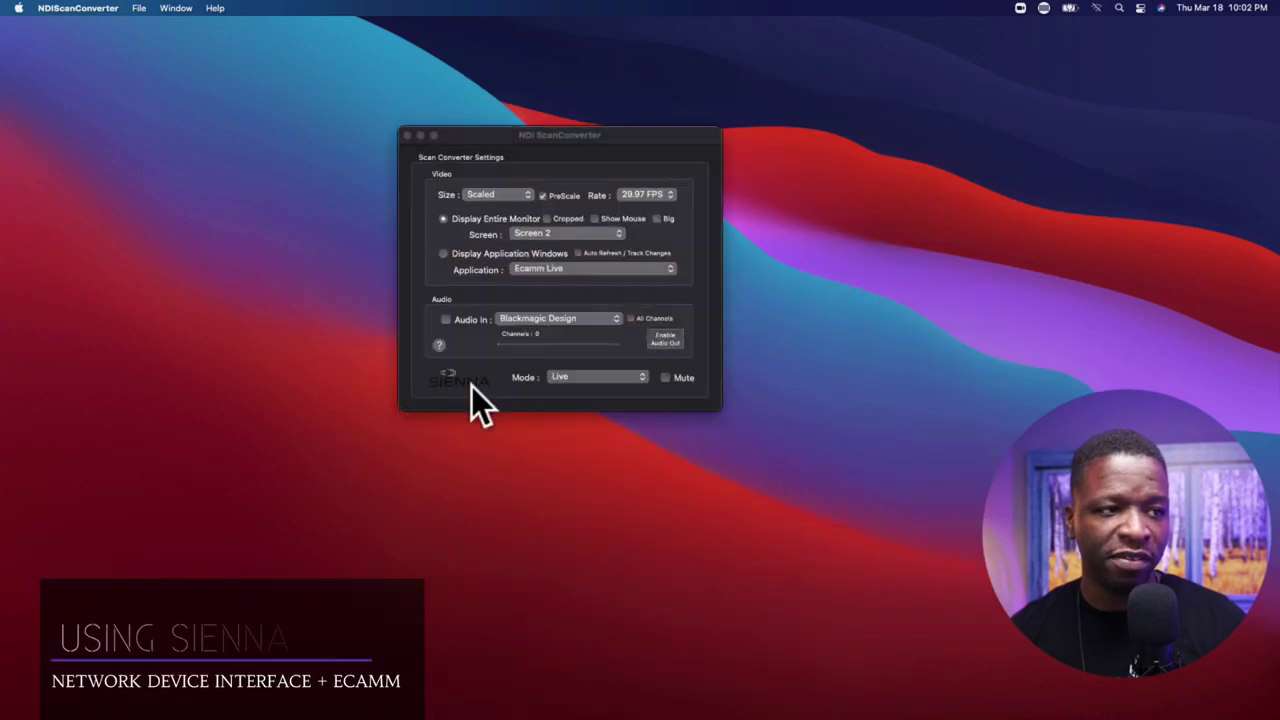
pyautogui.moveTo(622, 136); pyautogui.dragTo(592, 107)
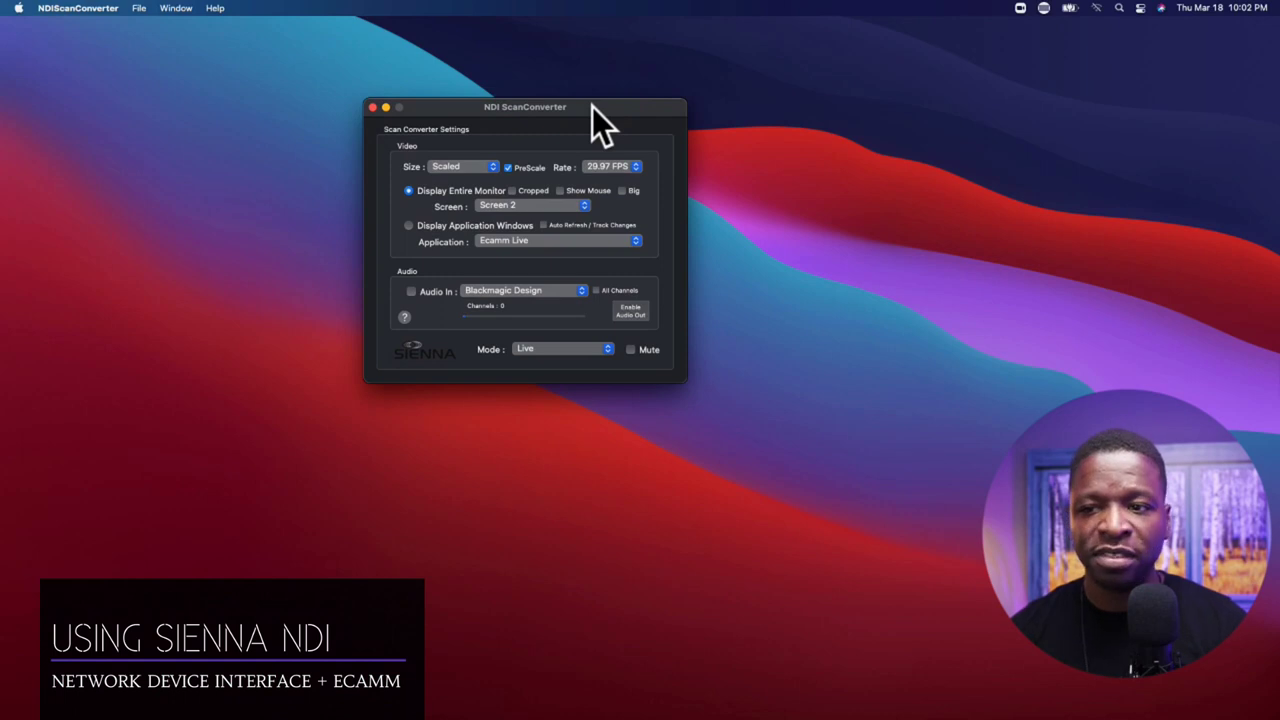
# - Keep output size Scaled and Screen 2, and set the shared application to Ecamm Live
pyautogui.click(486, 168)
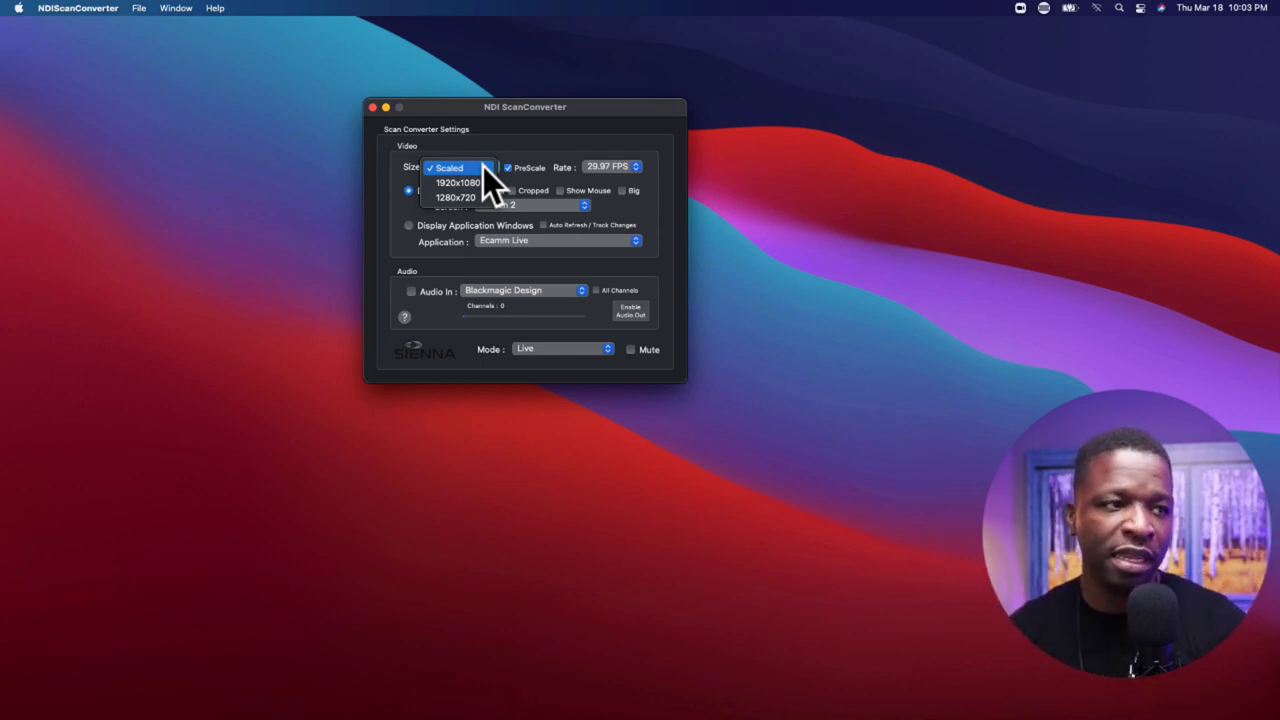
pyautogui.click(483, 167)
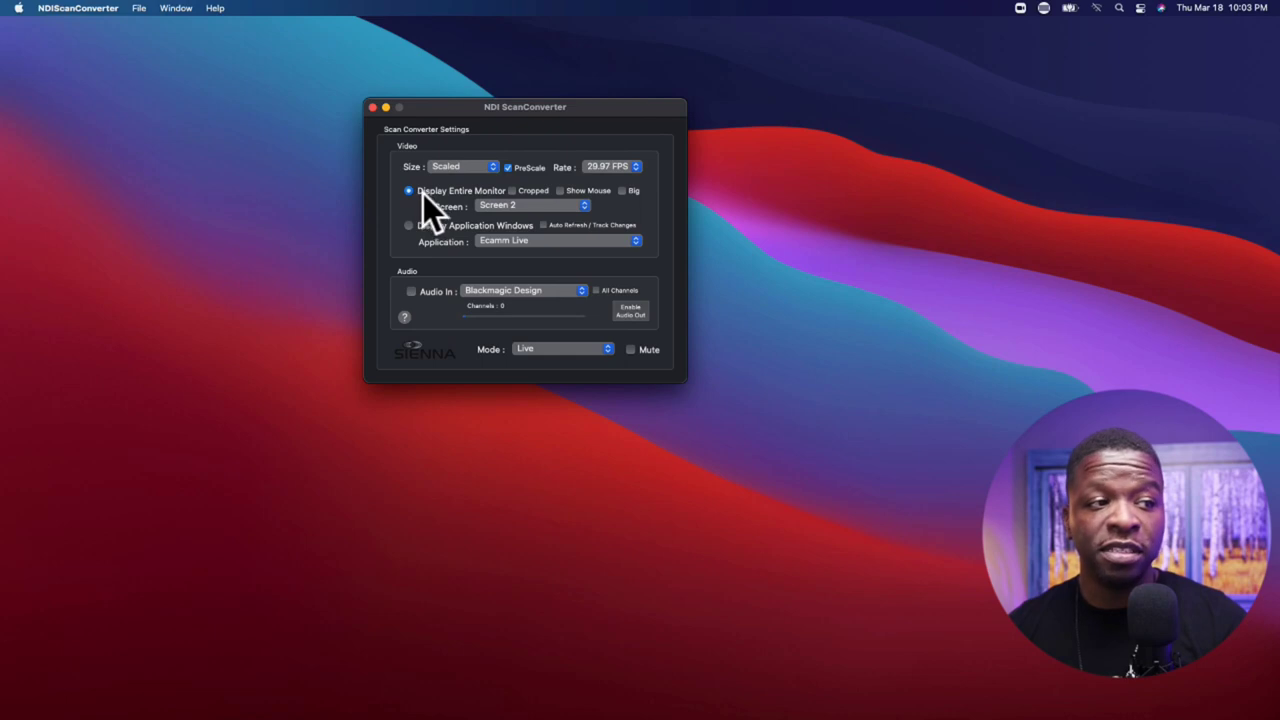
pyautogui.click(516, 204)
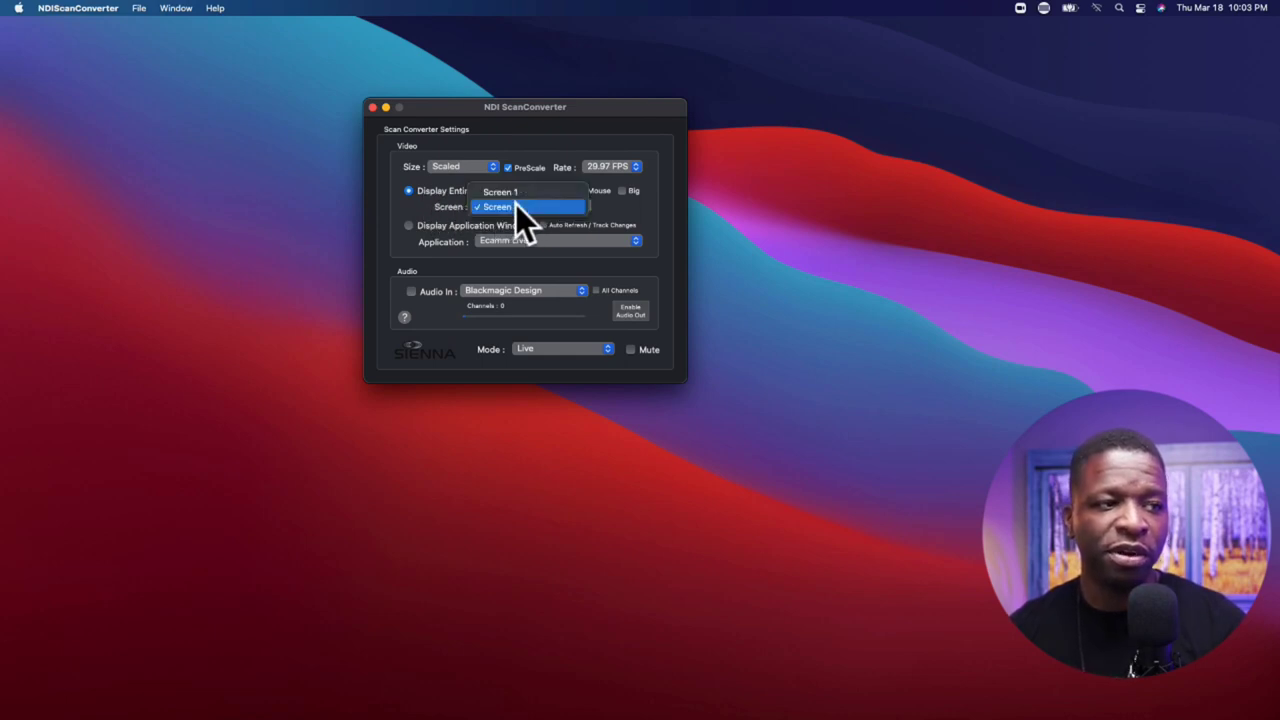
pyautogui.click(515, 207)
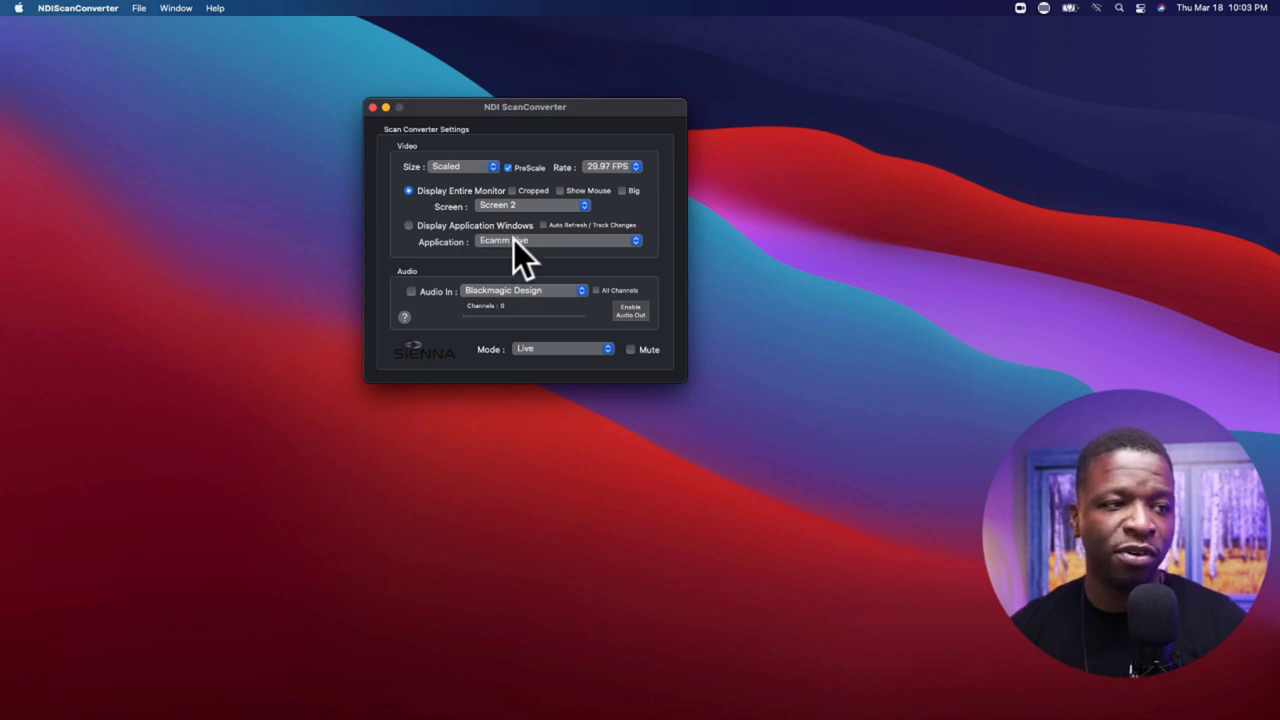
pyautogui.click(514, 240)
pyautogui.click(515, 241)
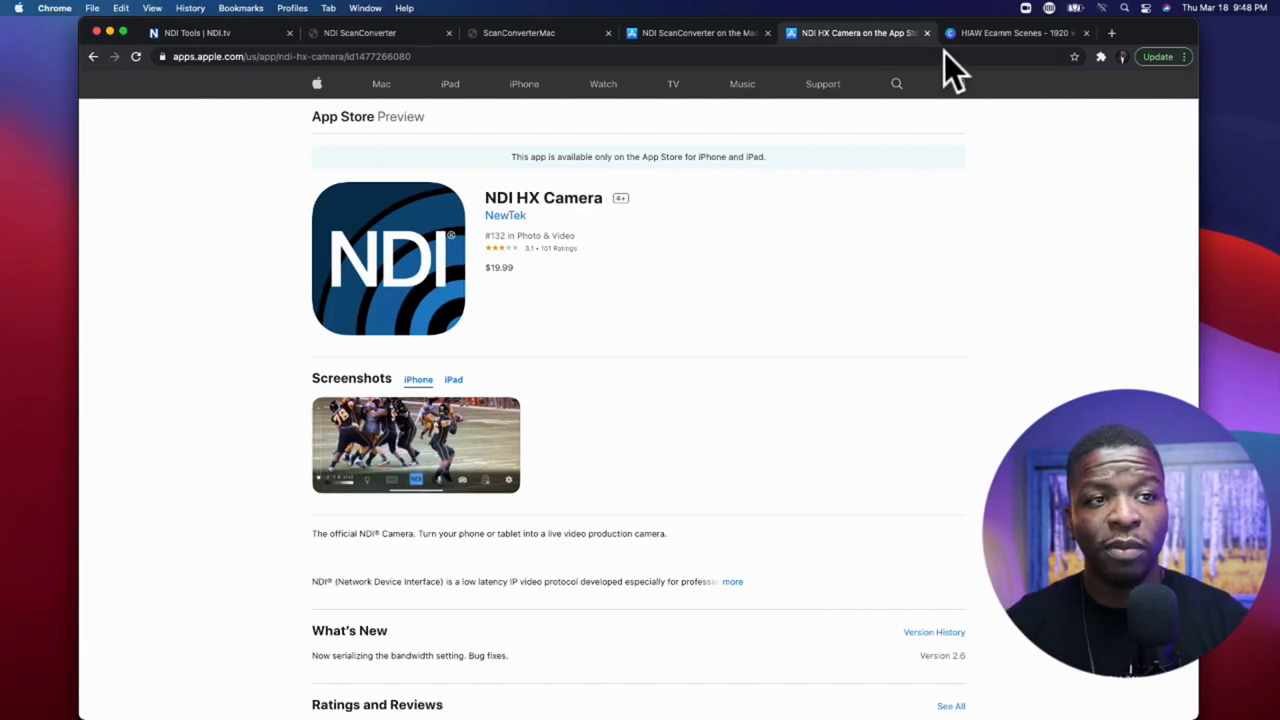
# - Switch to the Canva design 'HIAW Ecamm Scenes' with its green video placeholder frames
pyautogui.click(970, 34)
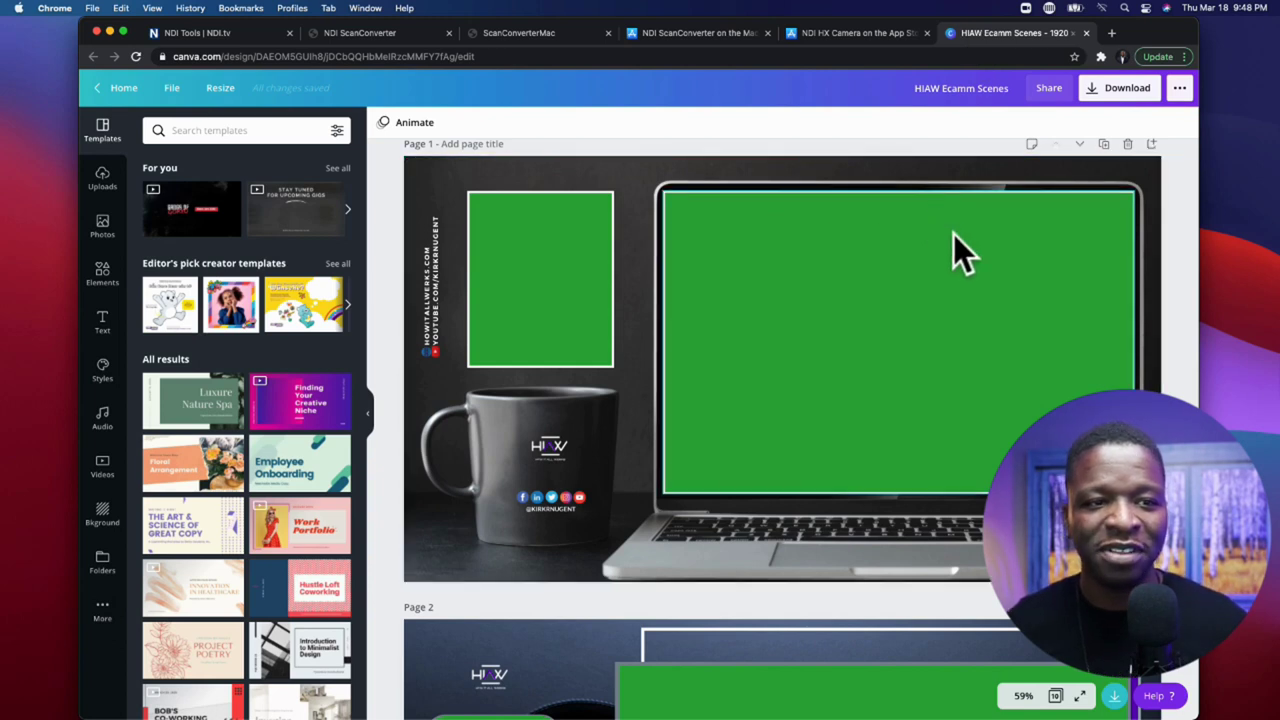
# - Download only Page 1 of 'HIAW Ecamm Scenes' as a PNG and open the saved file
pyautogui.click(1122, 96)
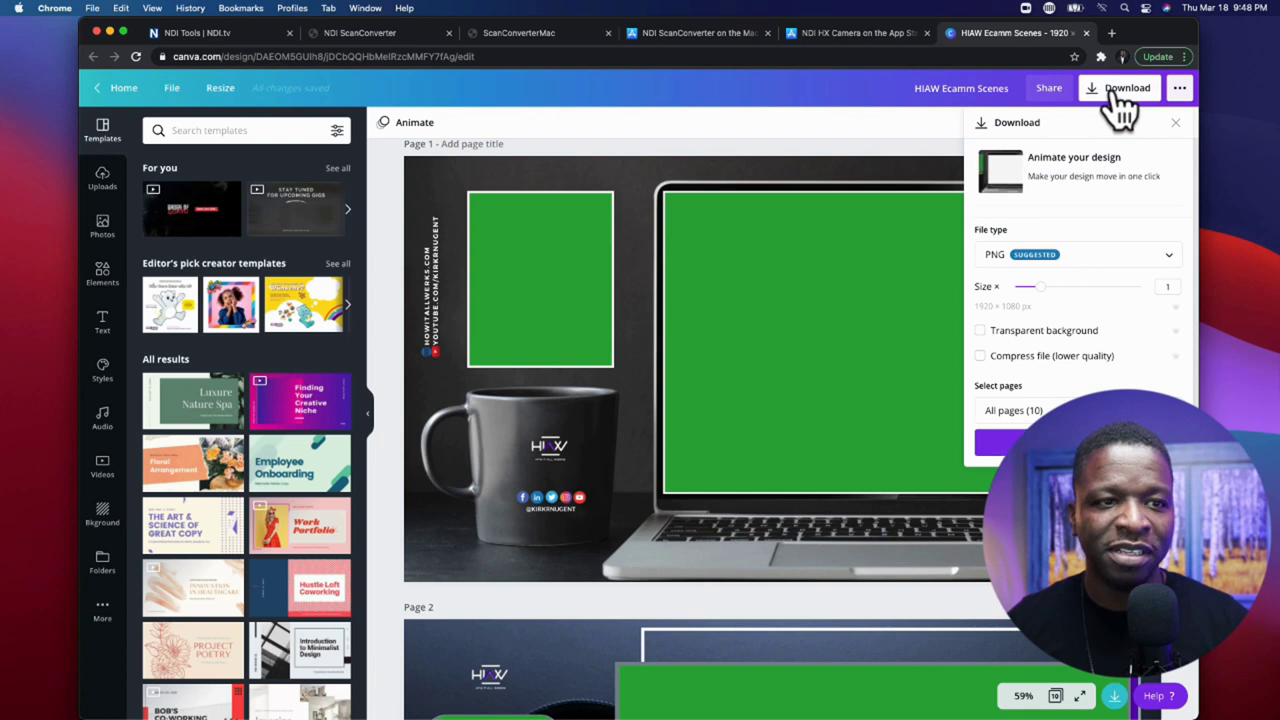
pyautogui.click(1040, 410)
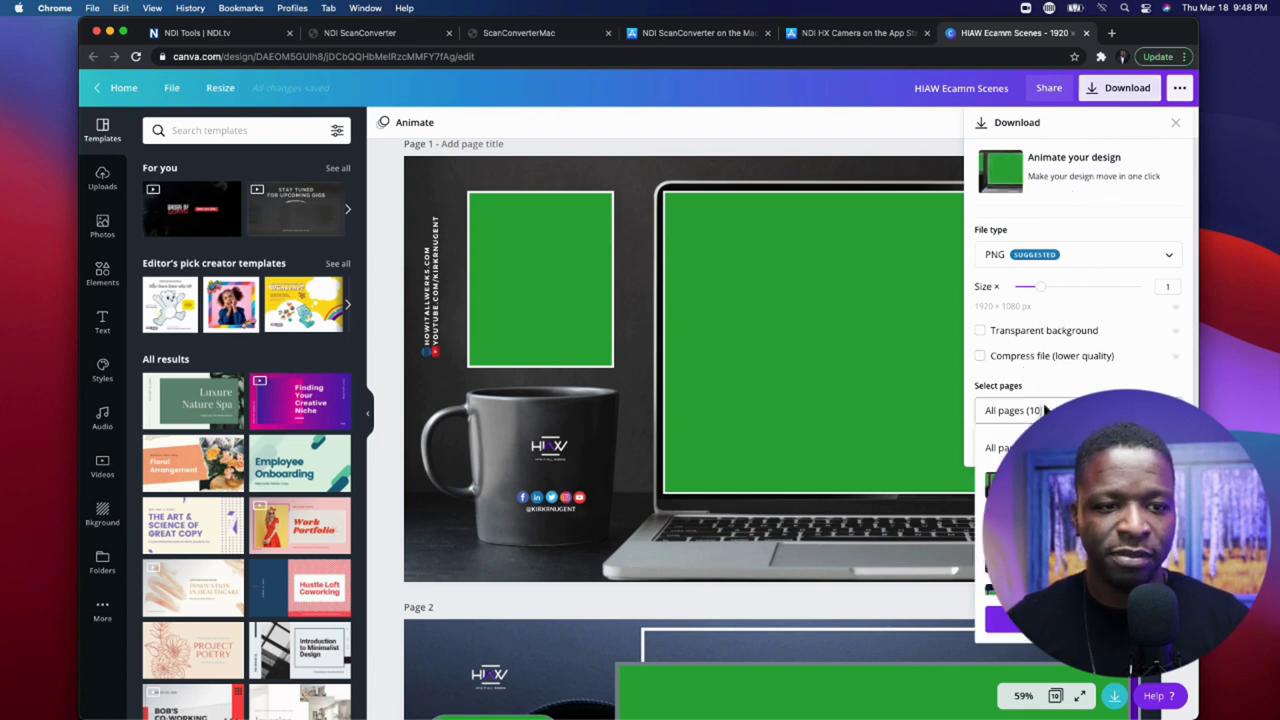
pyautogui.click(1040, 485)
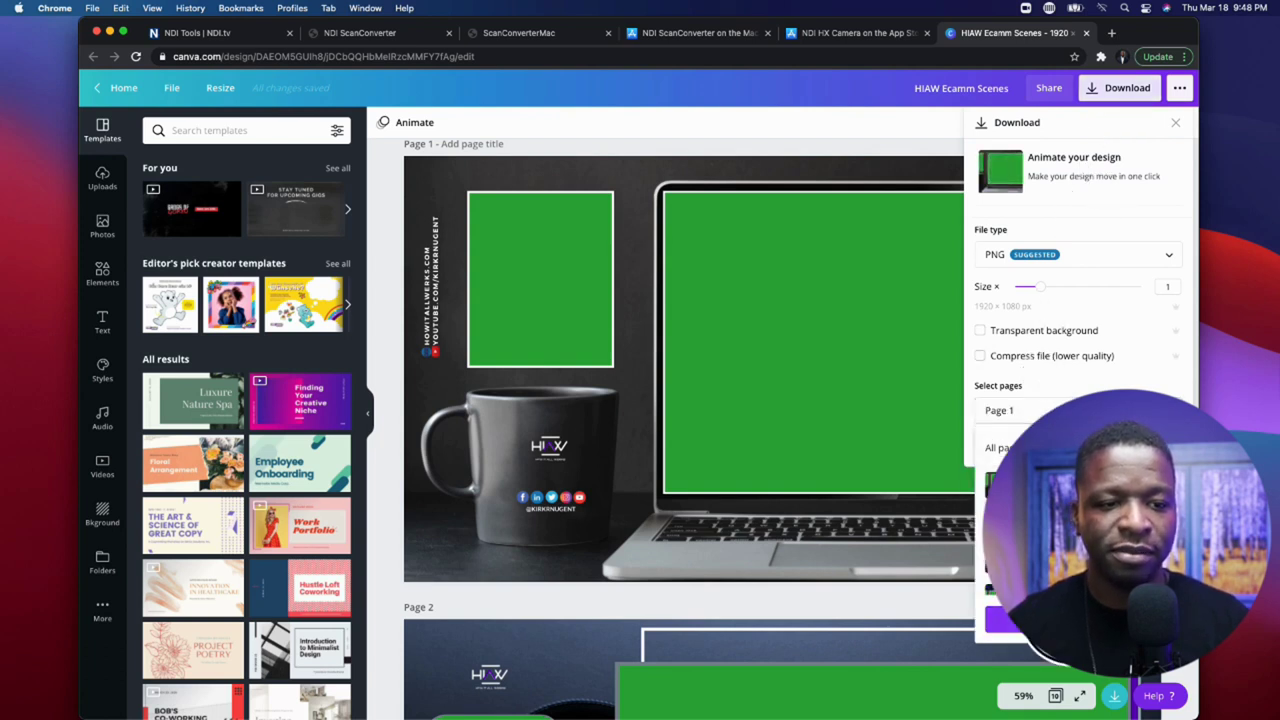
pyautogui.click(930, 420)
pyautogui.click(1080, 442)
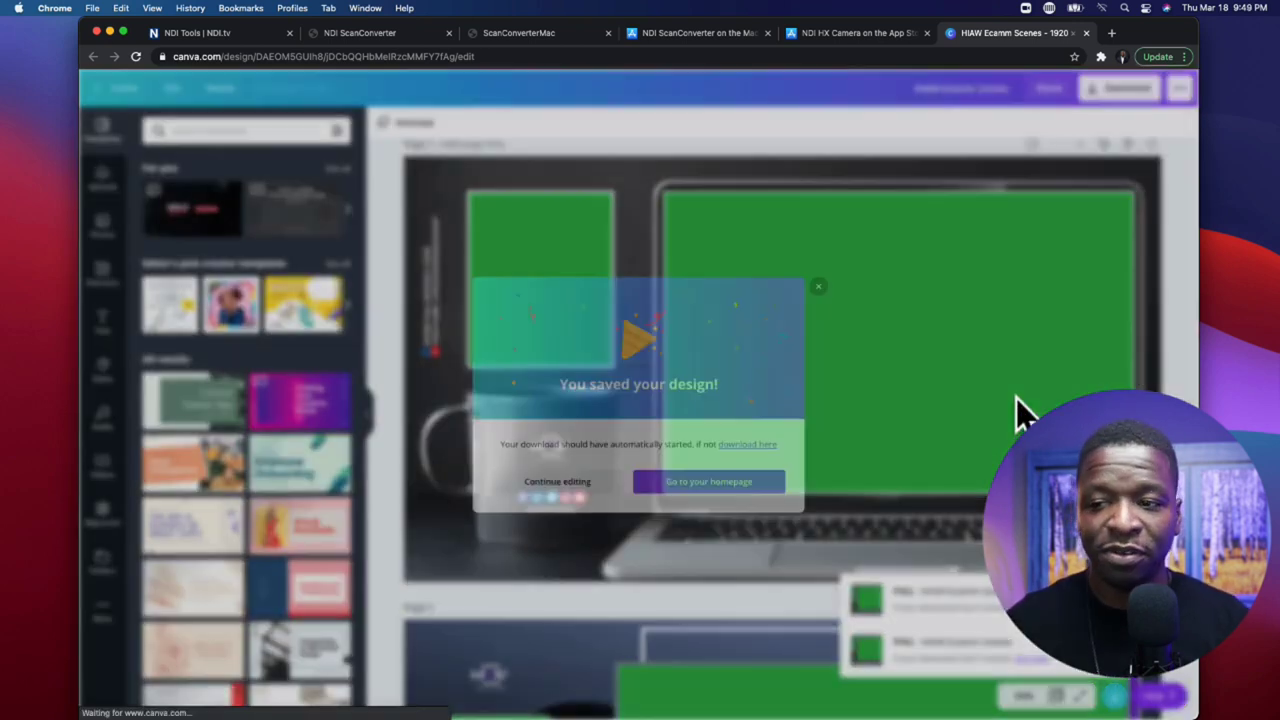
pyautogui.click(838, 256)
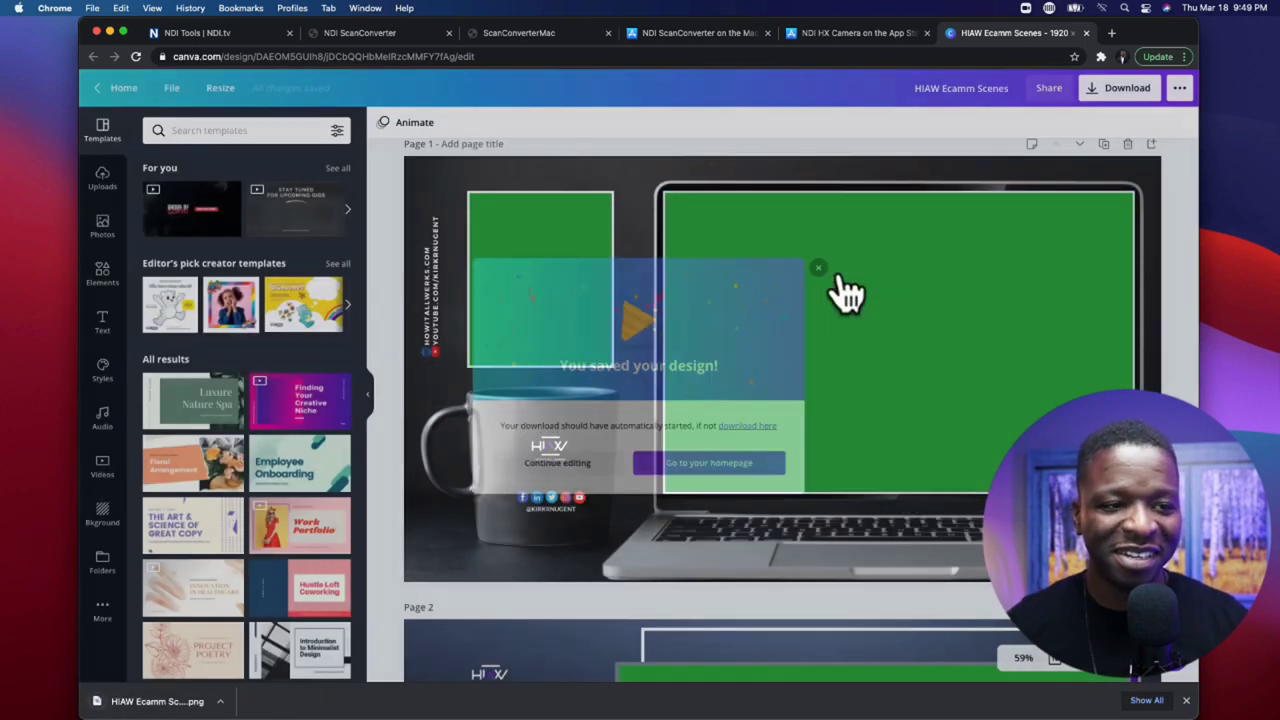
pyautogui.click(175, 703)
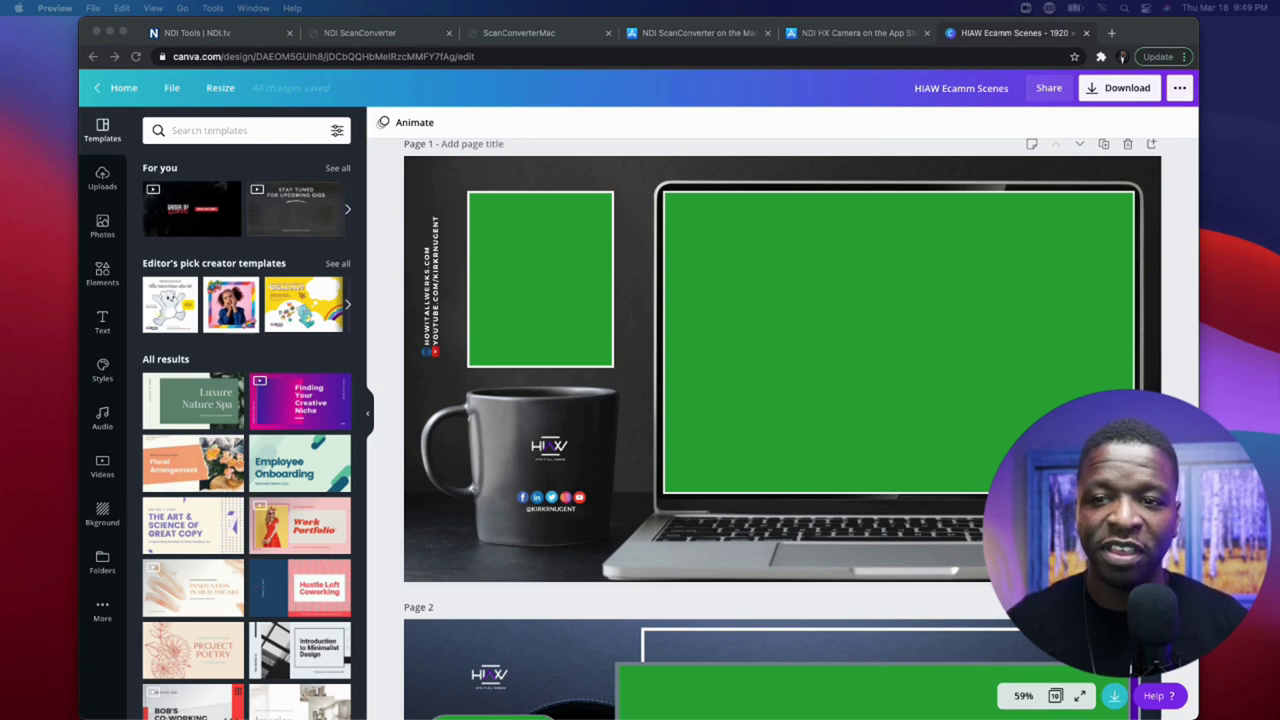
# - Move the image window left, enlarge it, and show Preview's Markup toolbar
pyautogui.moveTo(1257, 100); pyautogui.dragTo(469, 32)
pyautogui.press('ctrl+super+f')
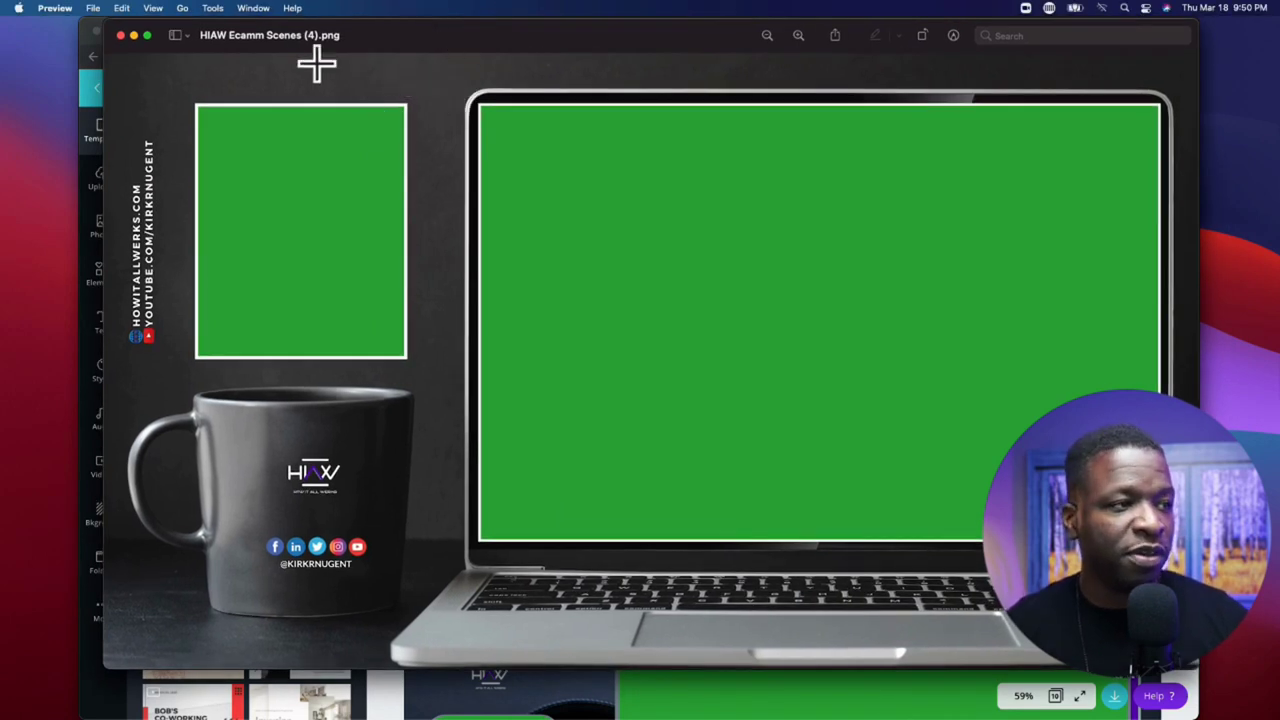
pyautogui.click(153, 9)
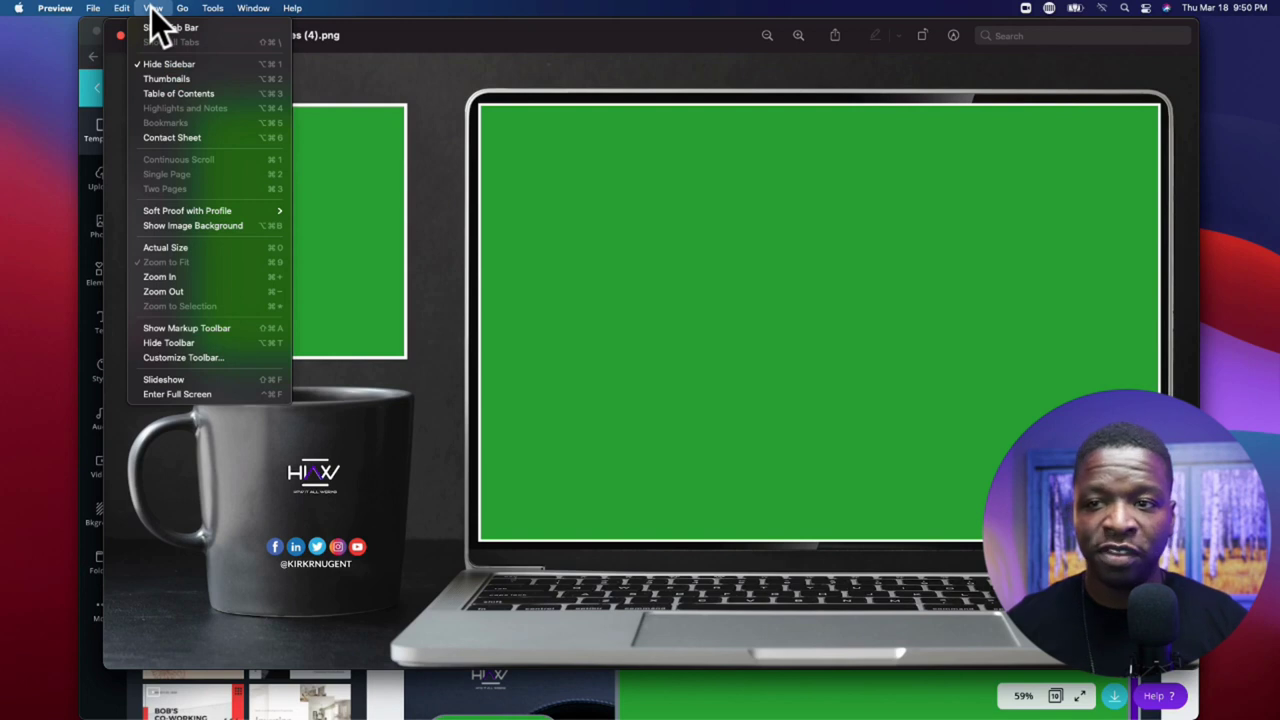
pyautogui.click(269, 329)
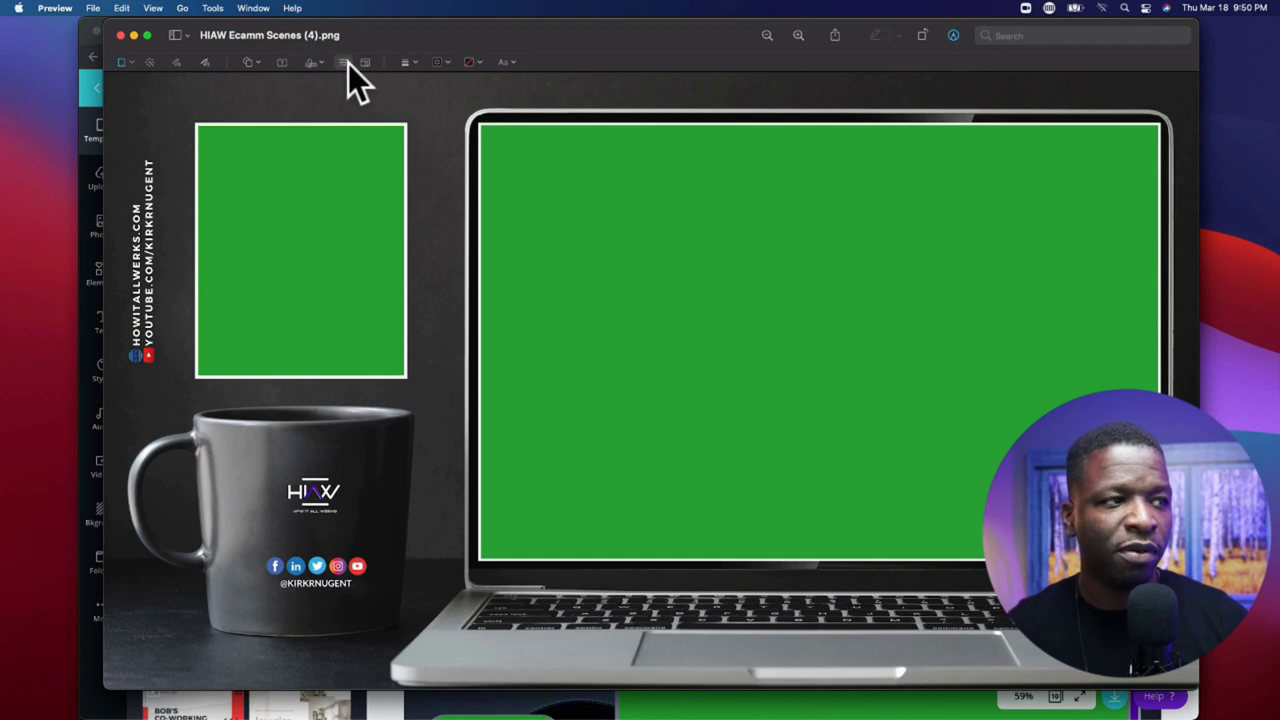
# - Use Instant Alpha to select and remove the green square above the mug
pyautogui.click(149, 64)
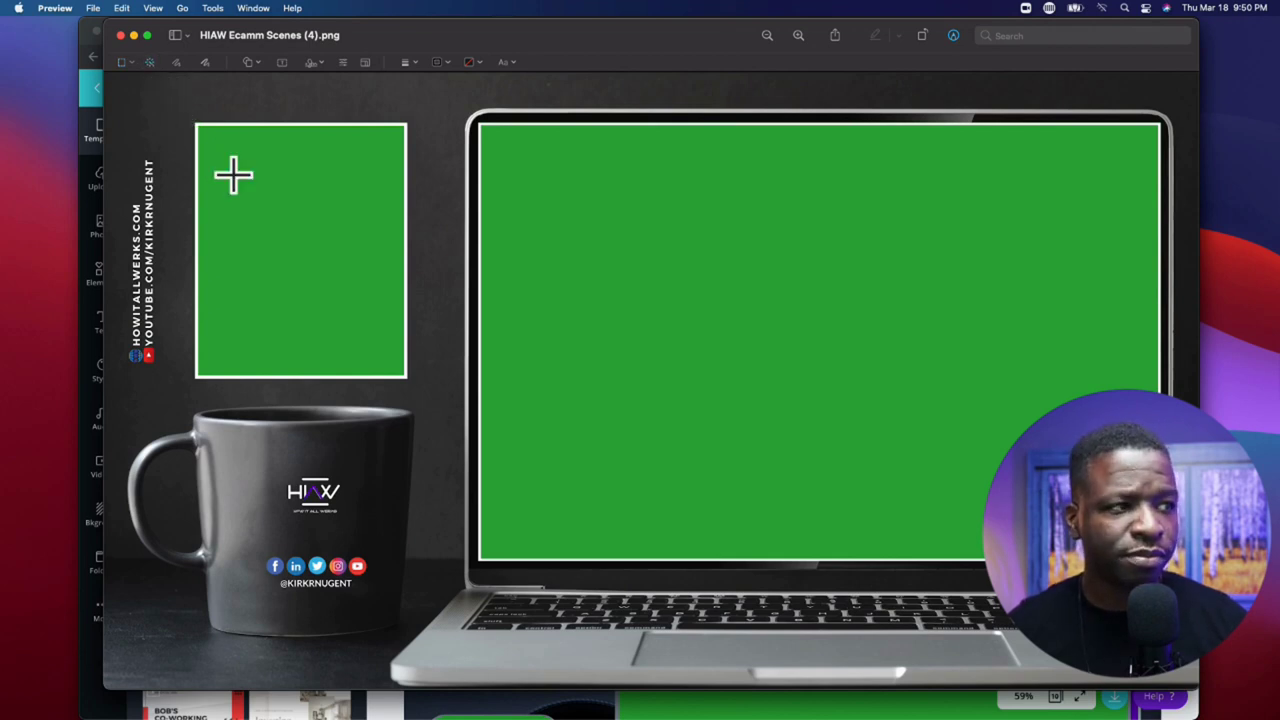
pyautogui.click(216, 150)
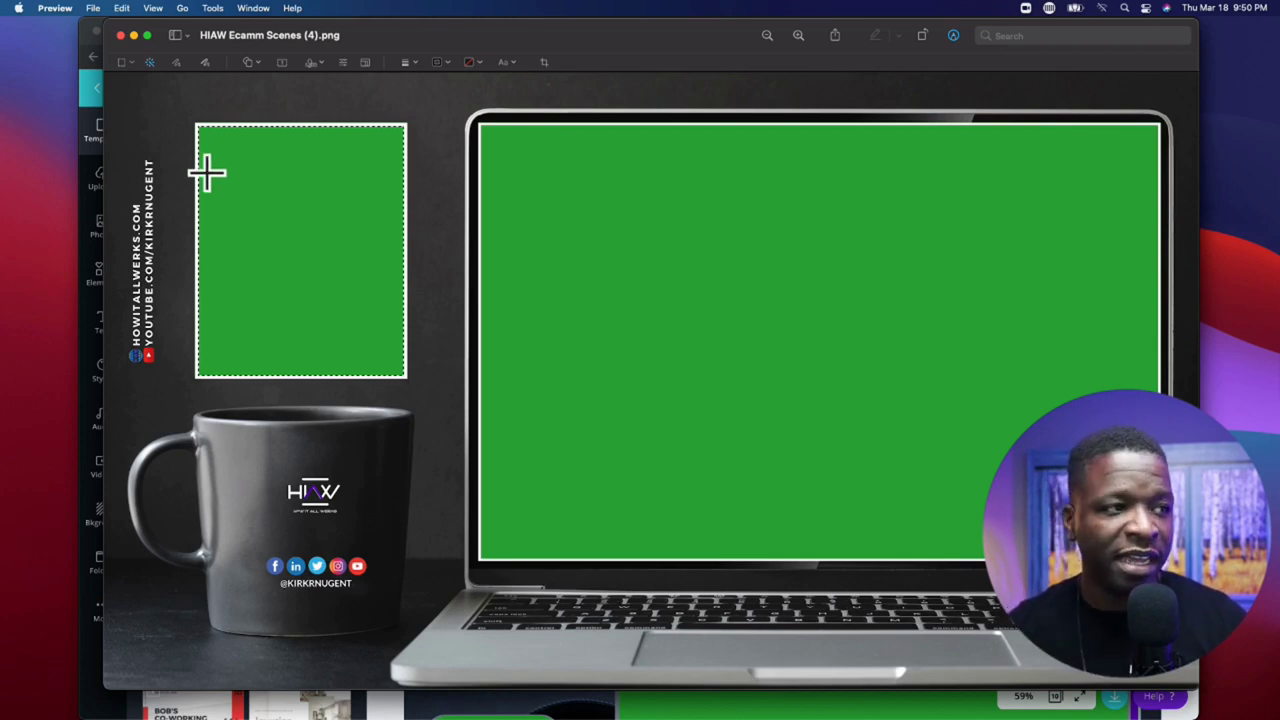
pyautogui.click(153, 62)
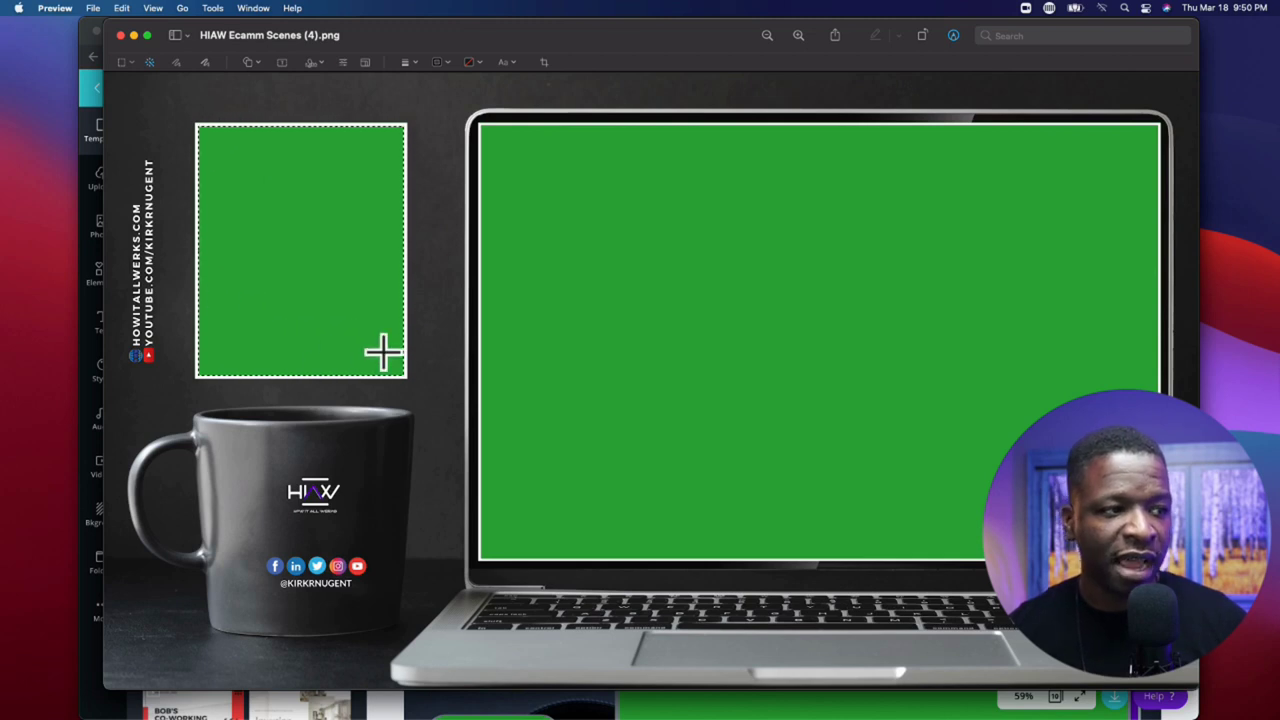
pyautogui.click(278, 214)
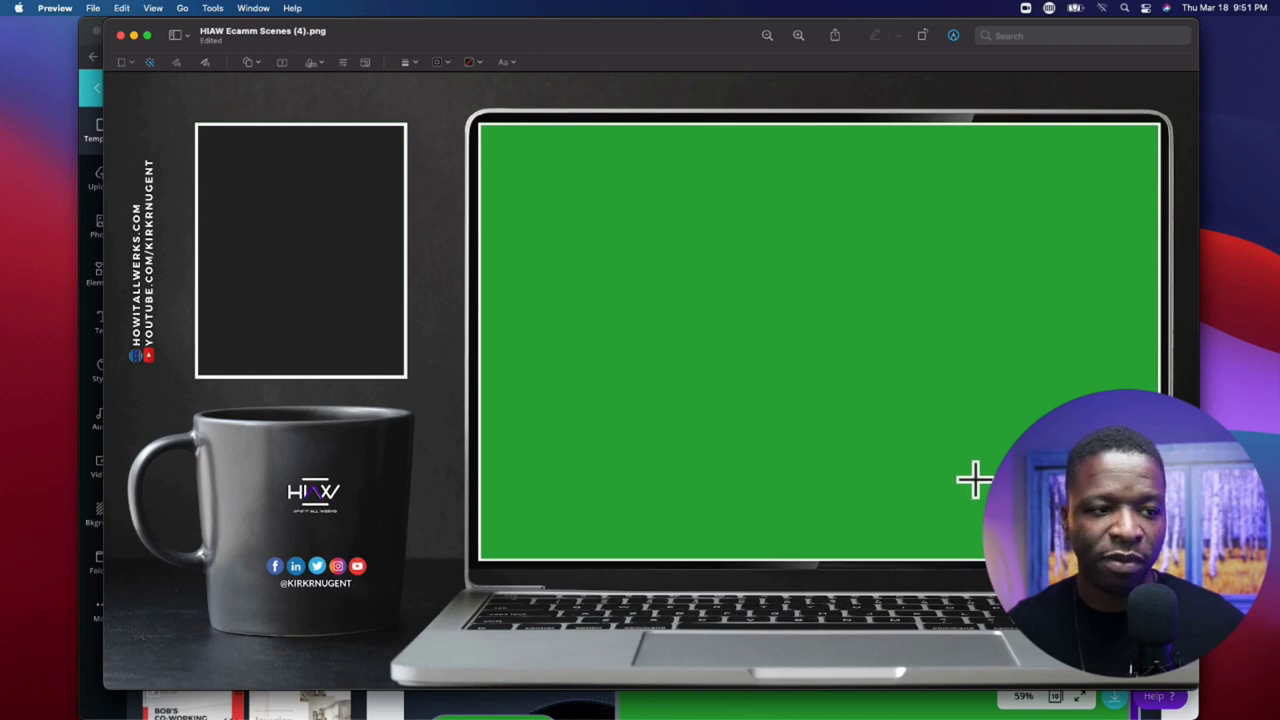
# - Instant Alpha the green laptop screen, delete it, save the PNG, and close the window
pyautogui.click(588, 172)
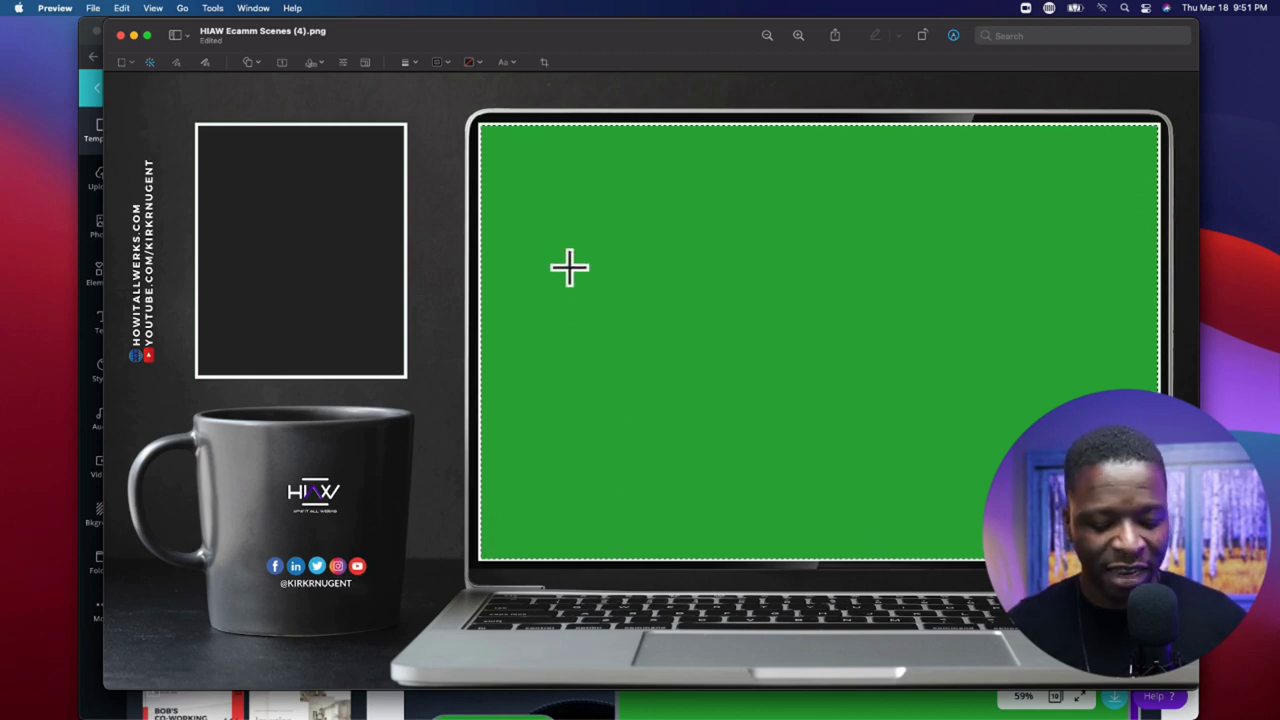
pyautogui.press('Delete')
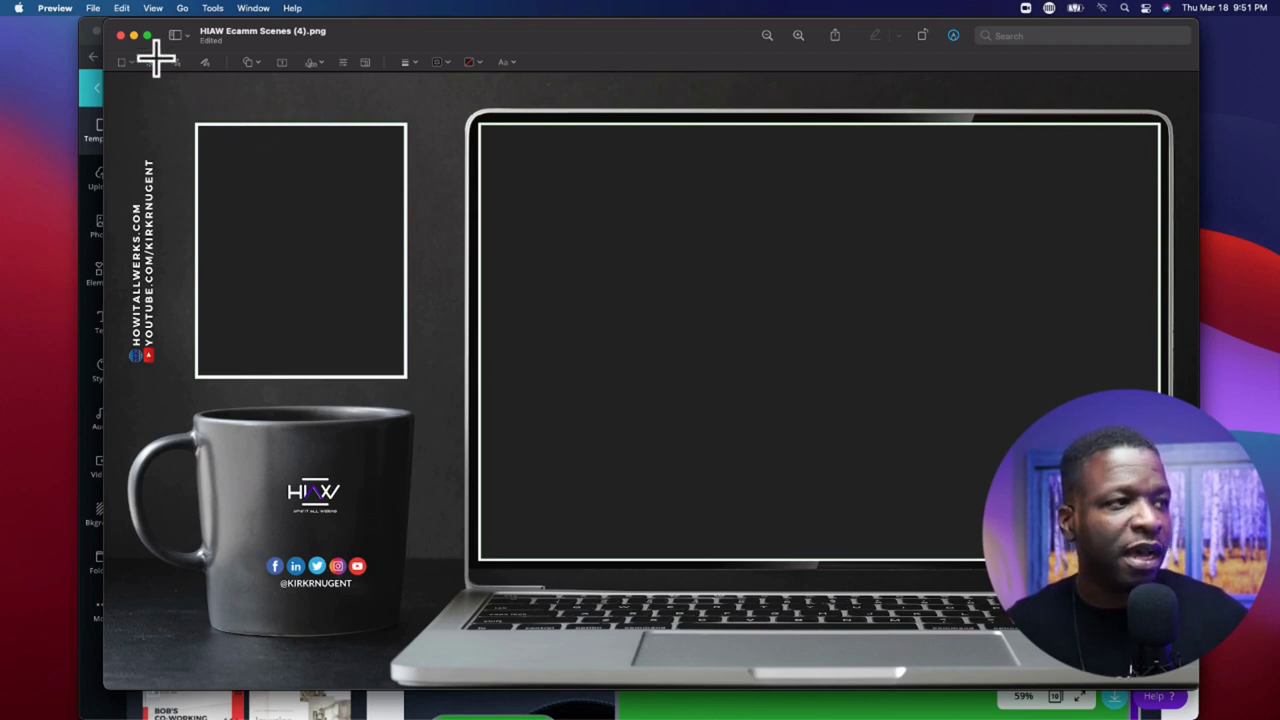
pyautogui.click(93, 8)
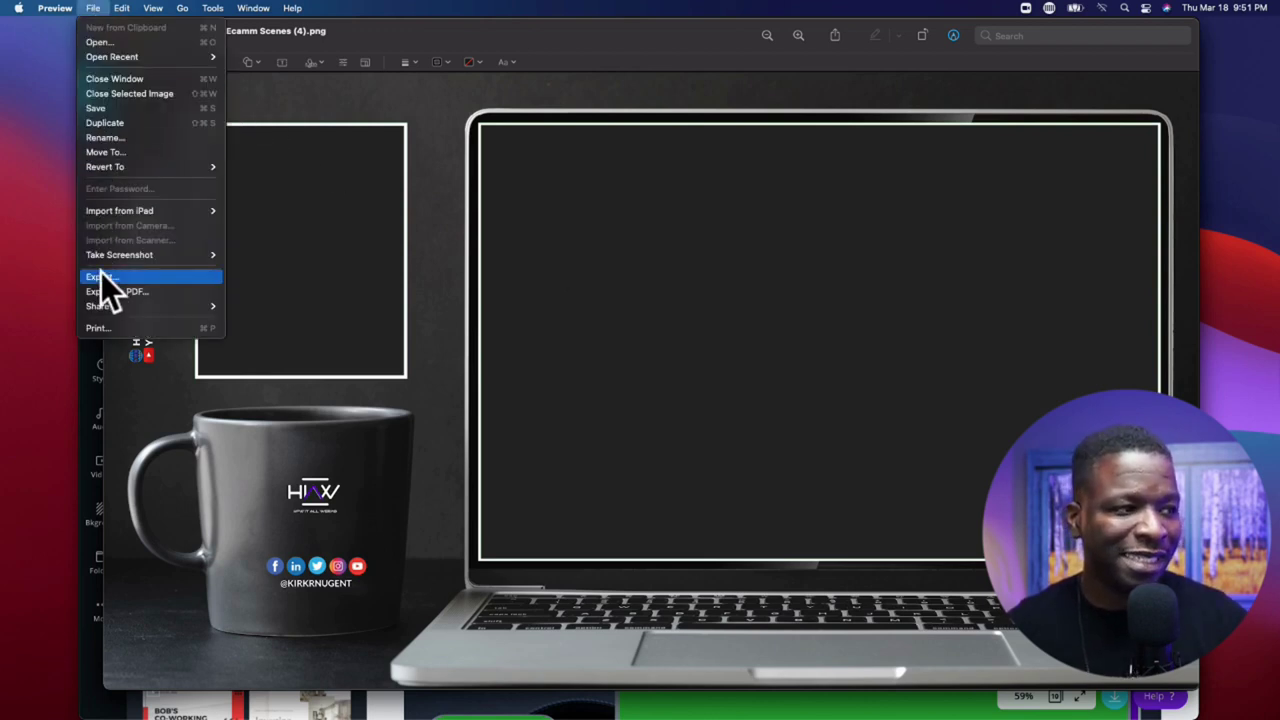
pyautogui.click(113, 111)
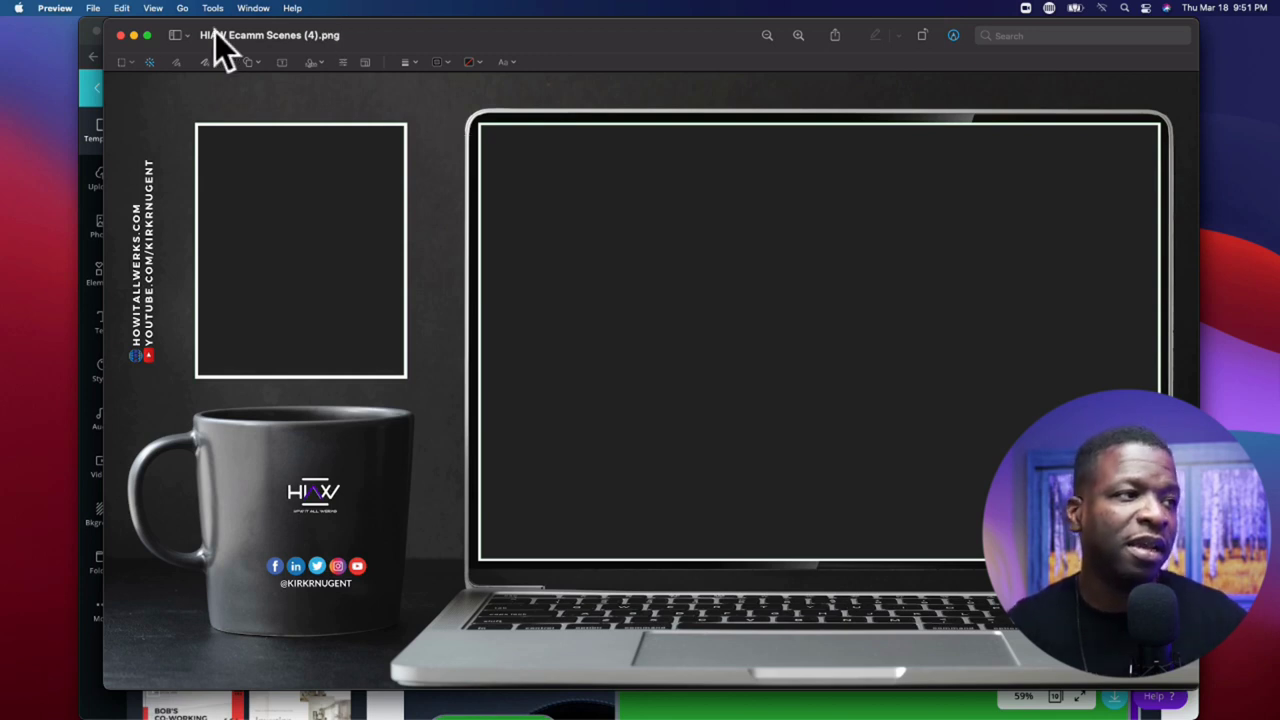
pyautogui.click(121, 35)
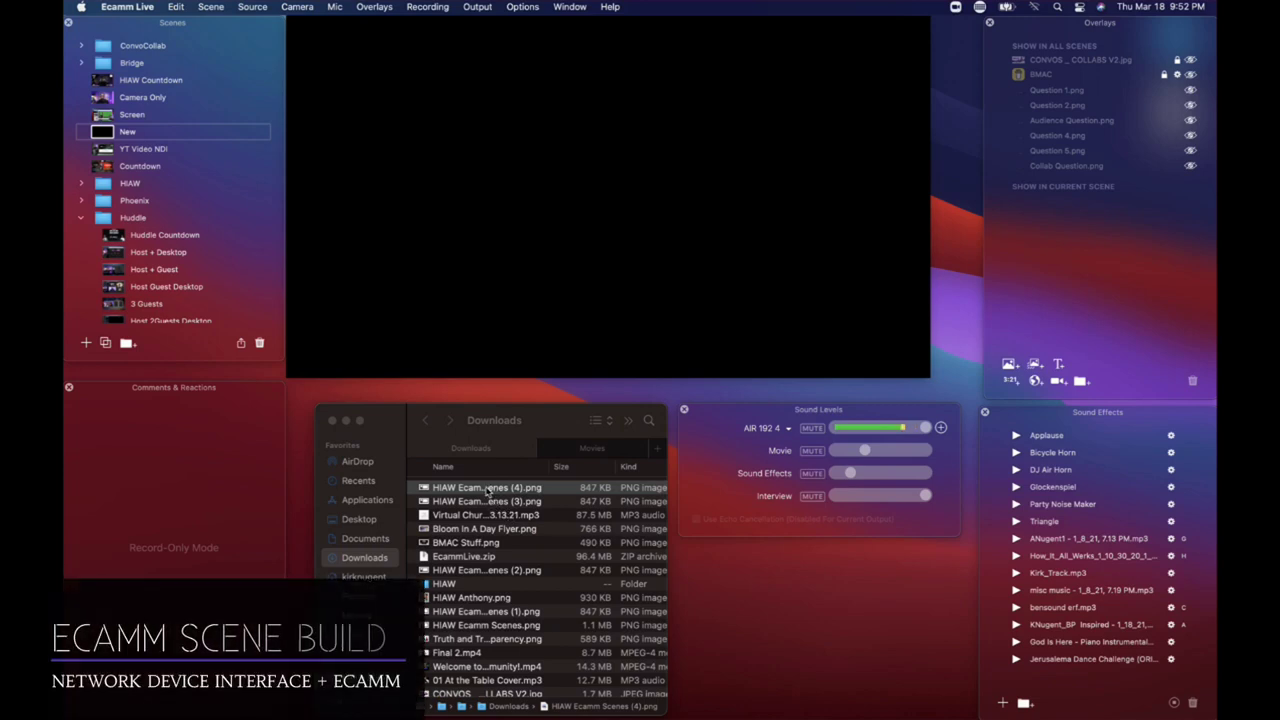
# - Add HIAW Ecamm Scenes (4).png from Downloads to the Ecamm Live scene as an overlay
pyautogui.click(487, 490)
pyautogui.press('Return')
pyautogui.press('BackSpace')
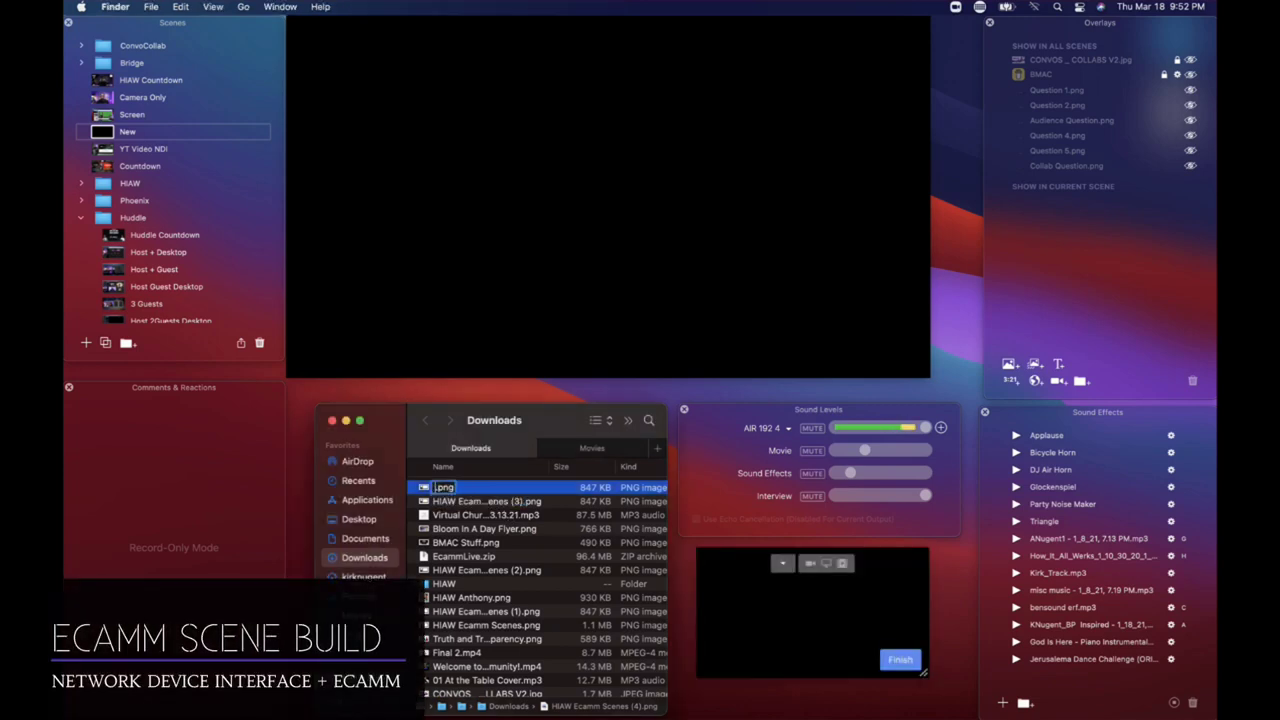
pyautogui.press('Escape')
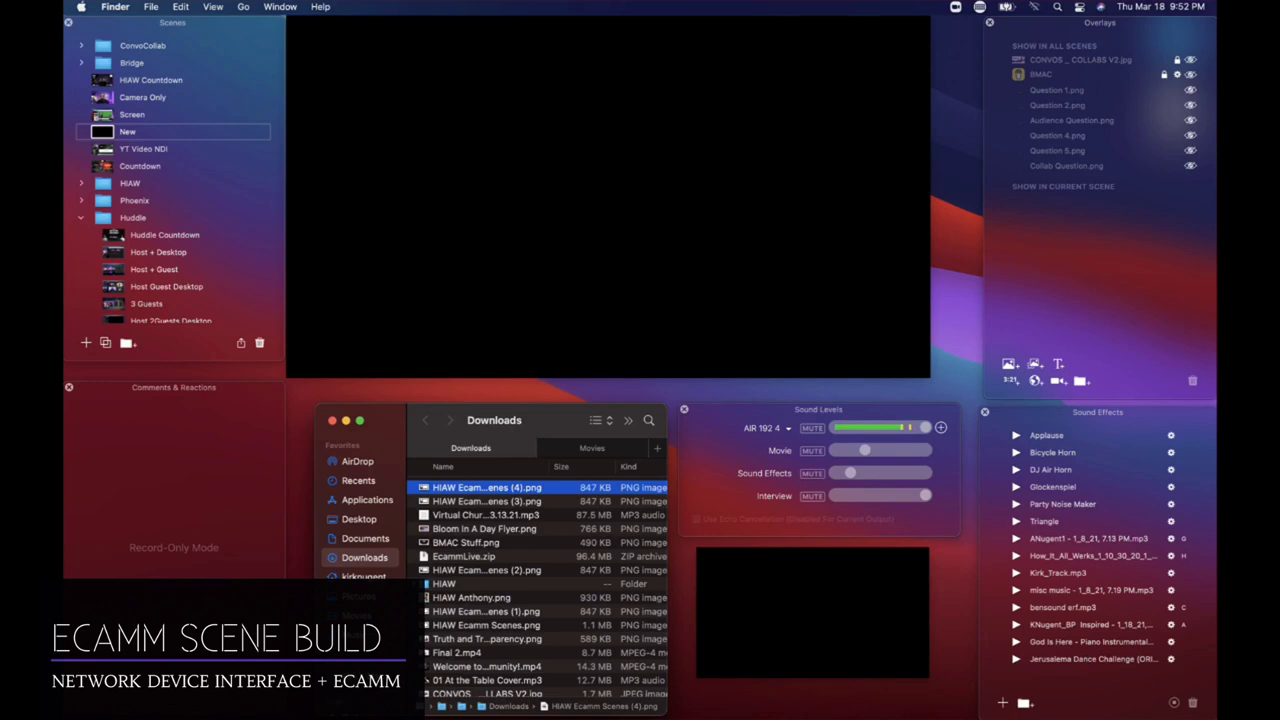
pyautogui.press('space')
pyautogui.press('space')
pyautogui.moveTo(478, 495); pyautogui.dragTo(425, 218)
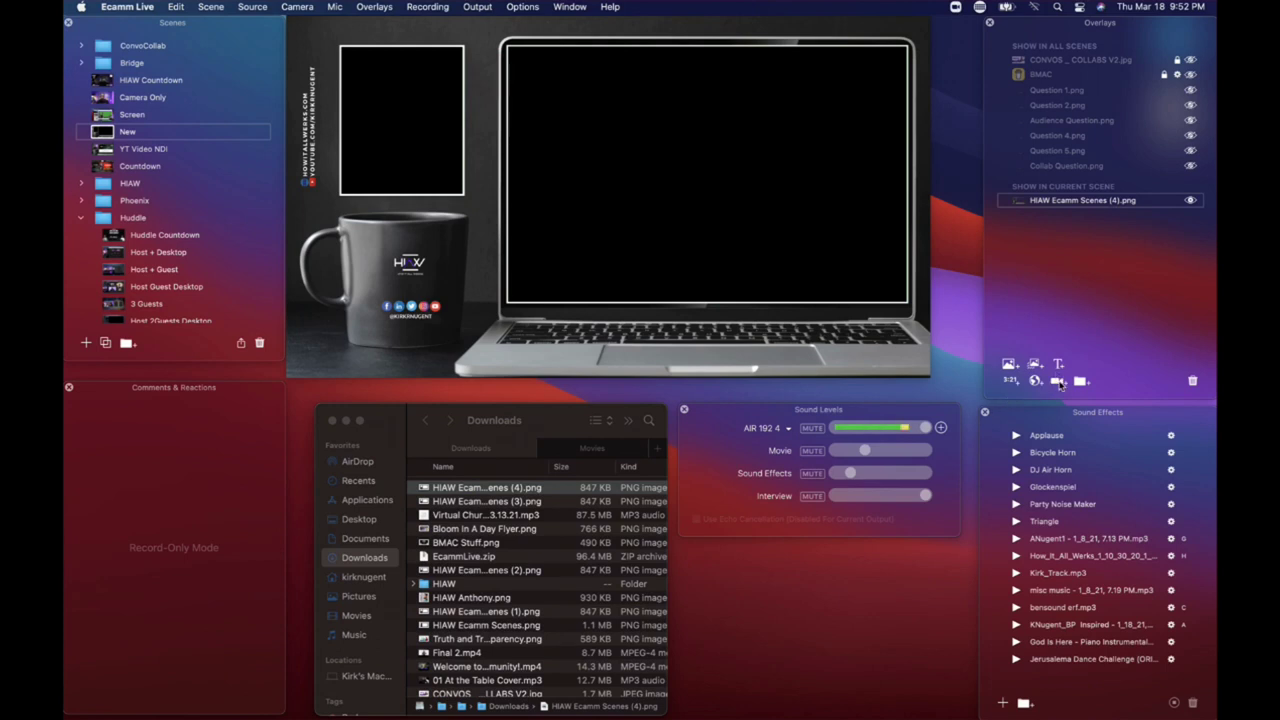
# - Add a camera overlay, move it top-left, set Aspect to Custom, and fit it in the square frame
pyautogui.click(1058, 382)
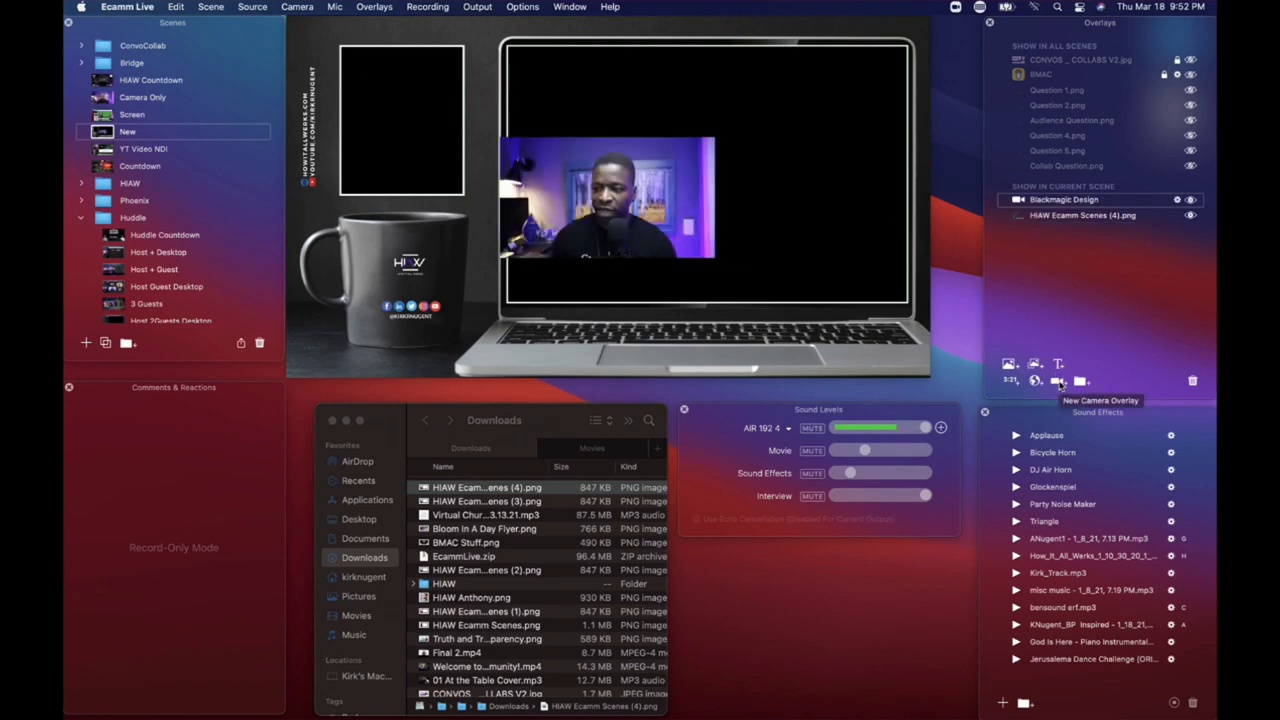
pyautogui.moveTo(585, 172); pyautogui.dragTo(427, 80)
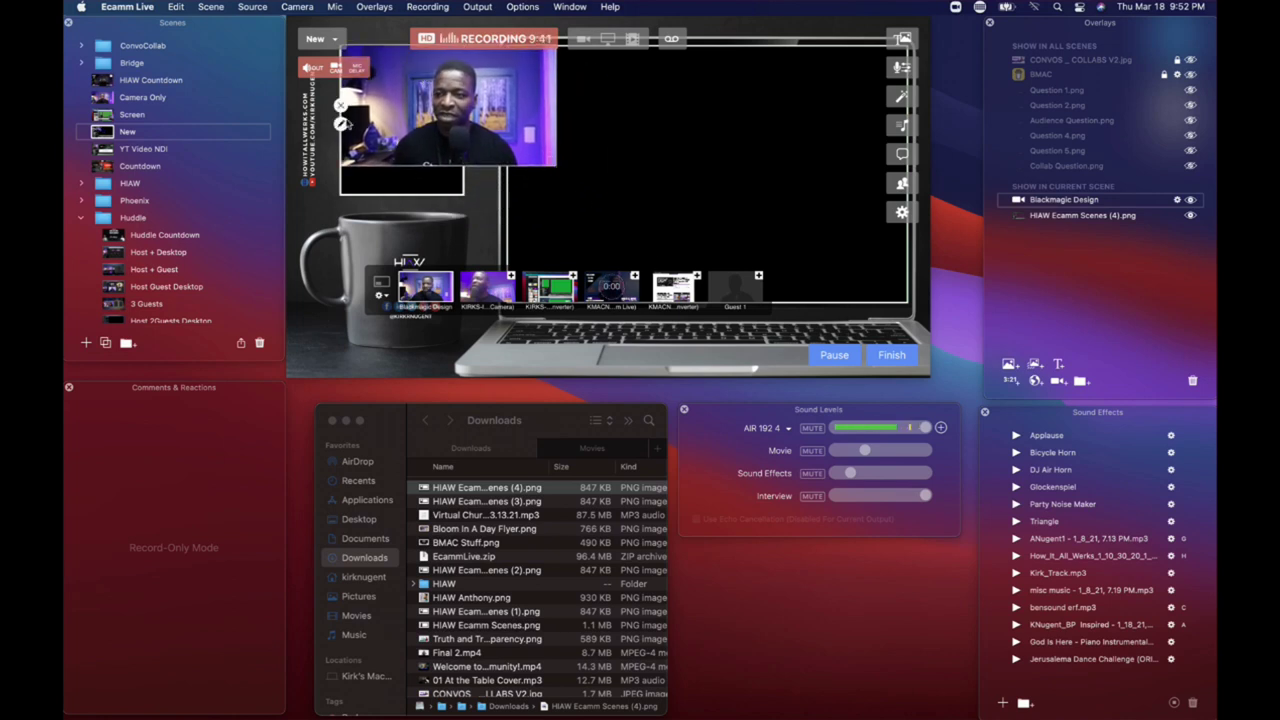
pyautogui.click(456, 118)
pyautogui.click(456, 134)
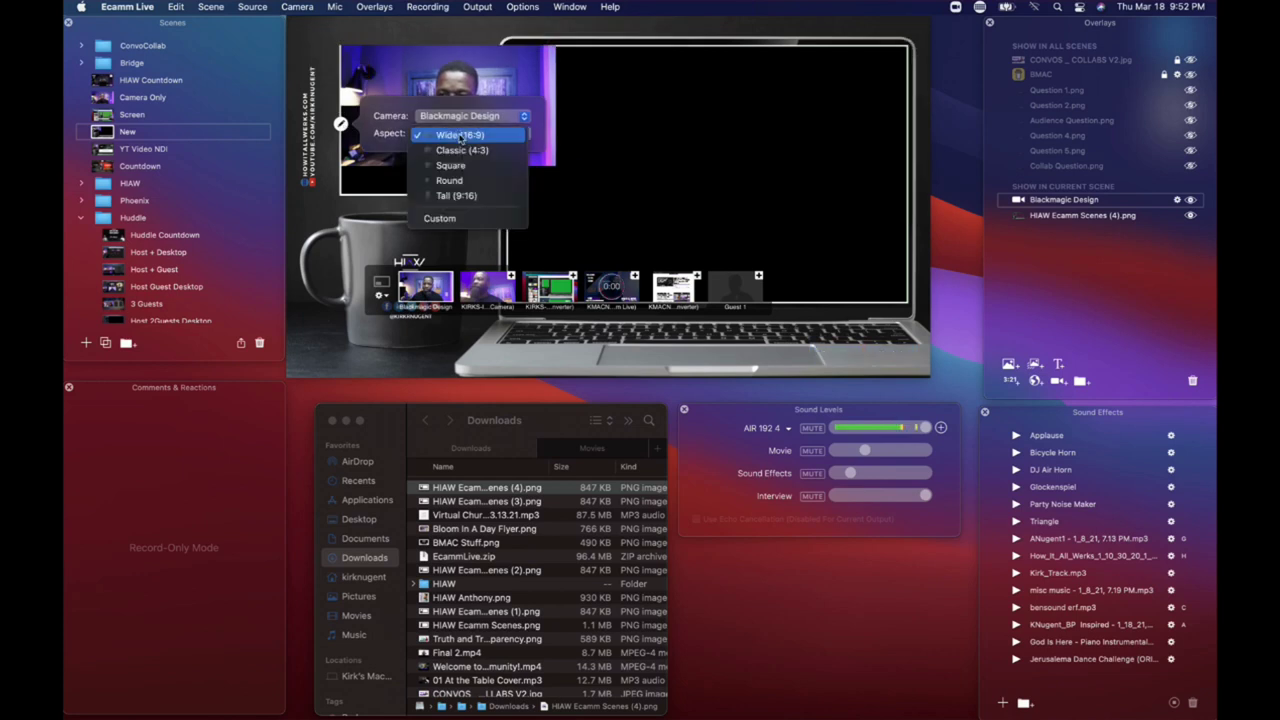
pyautogui.click(455, 218)
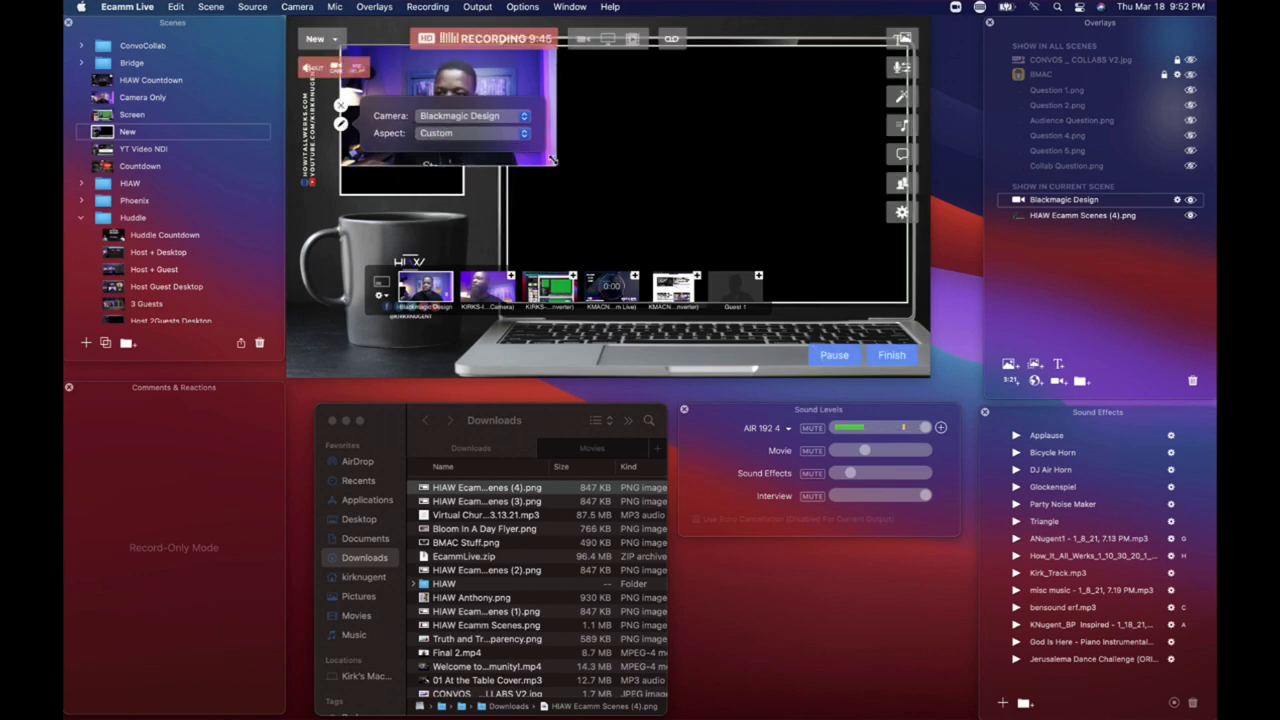
pyautogui.moveTo(473, 190); pyautogui.dragTo(461, 193)
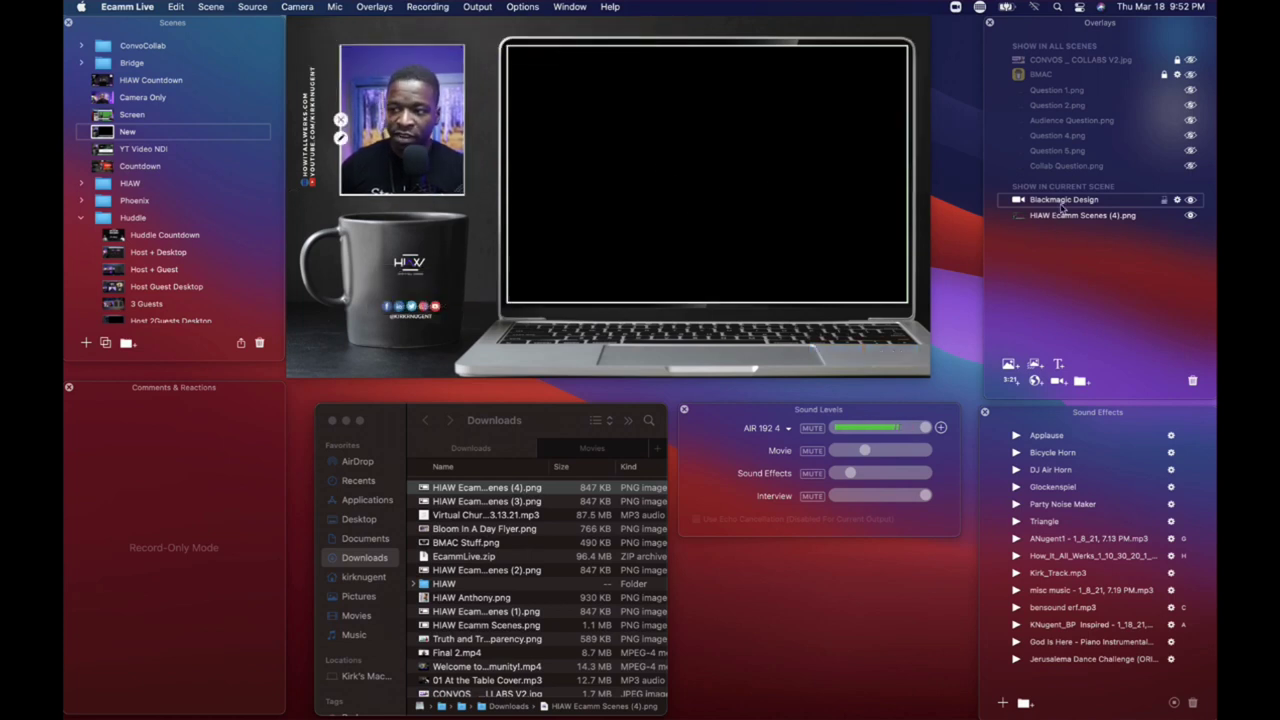
# - Move Blackmagic Design below the background, then add a second Blackmagic Design camera overlay
pyautogui.moveTo(1066, 220); pyautogui.dragTo(1067, 224)
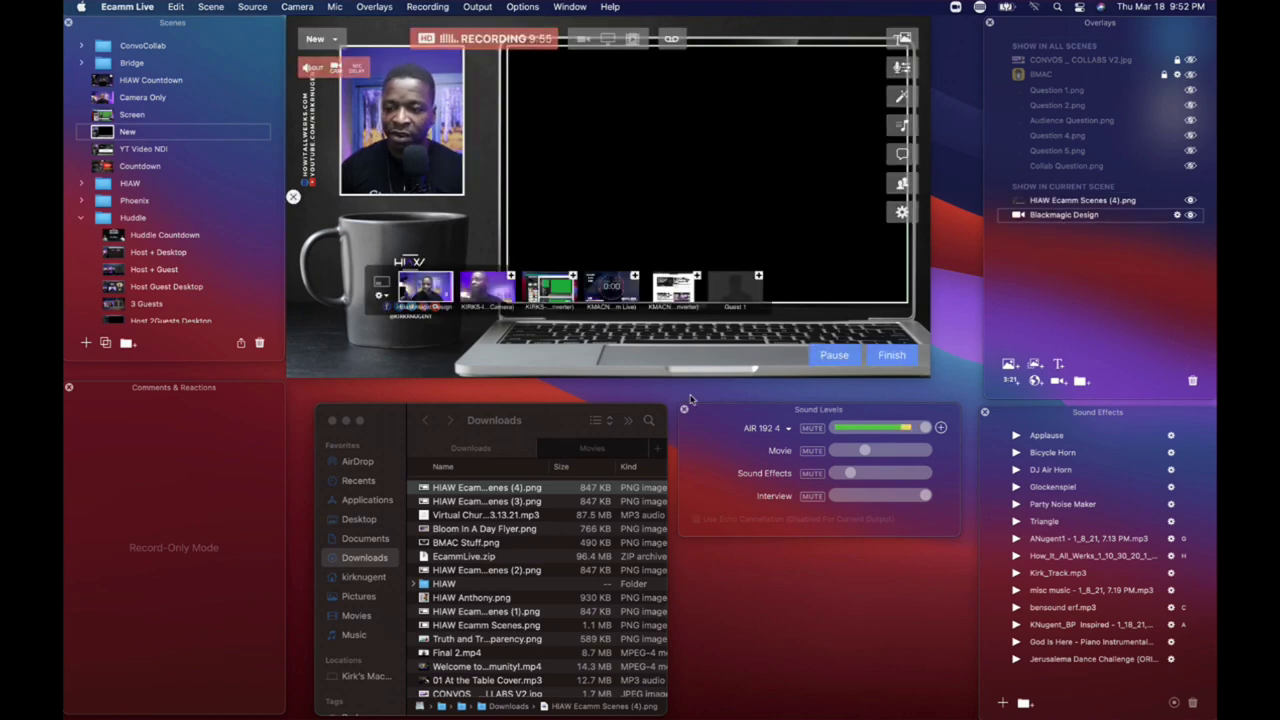
pyautogui.click(1058, 382)
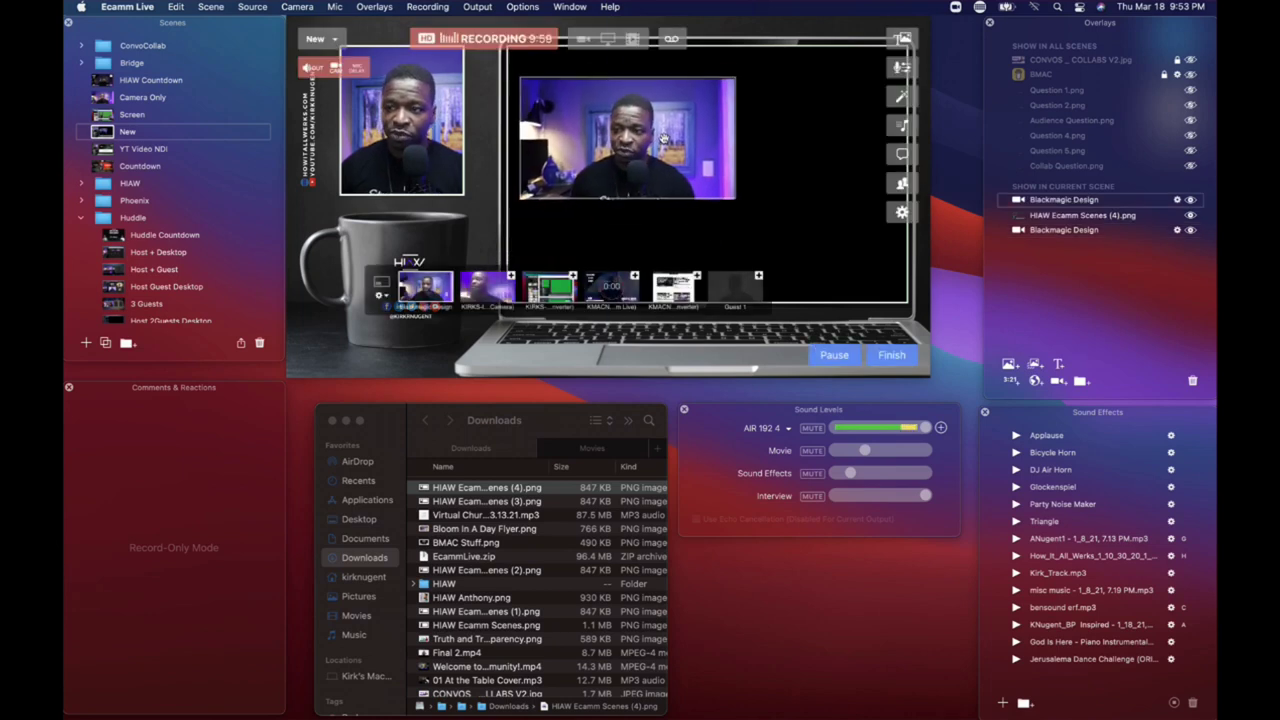
pyautogui.moveTo(657, 110); pyautogui.dragTo(651, 103)
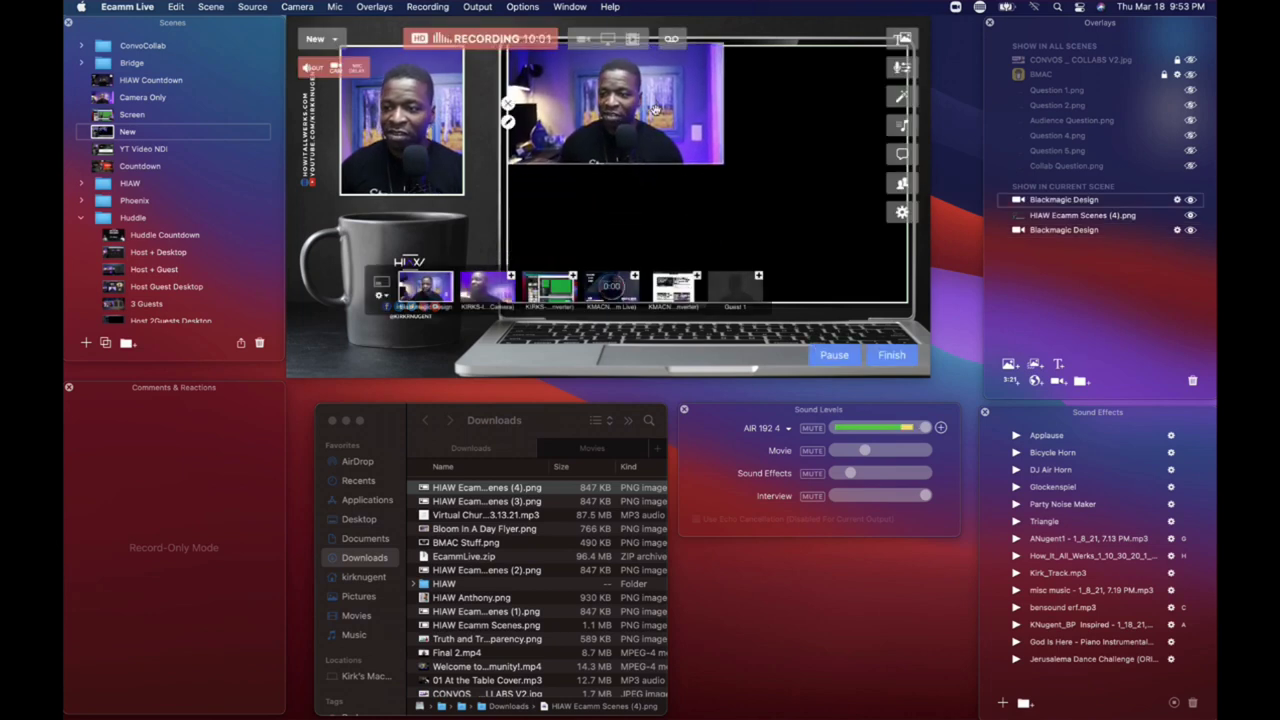
# - Set the new camera overlay's Aspect to Custom and stretch it to fill the laptop screen
pyautogui.click(508, 122)
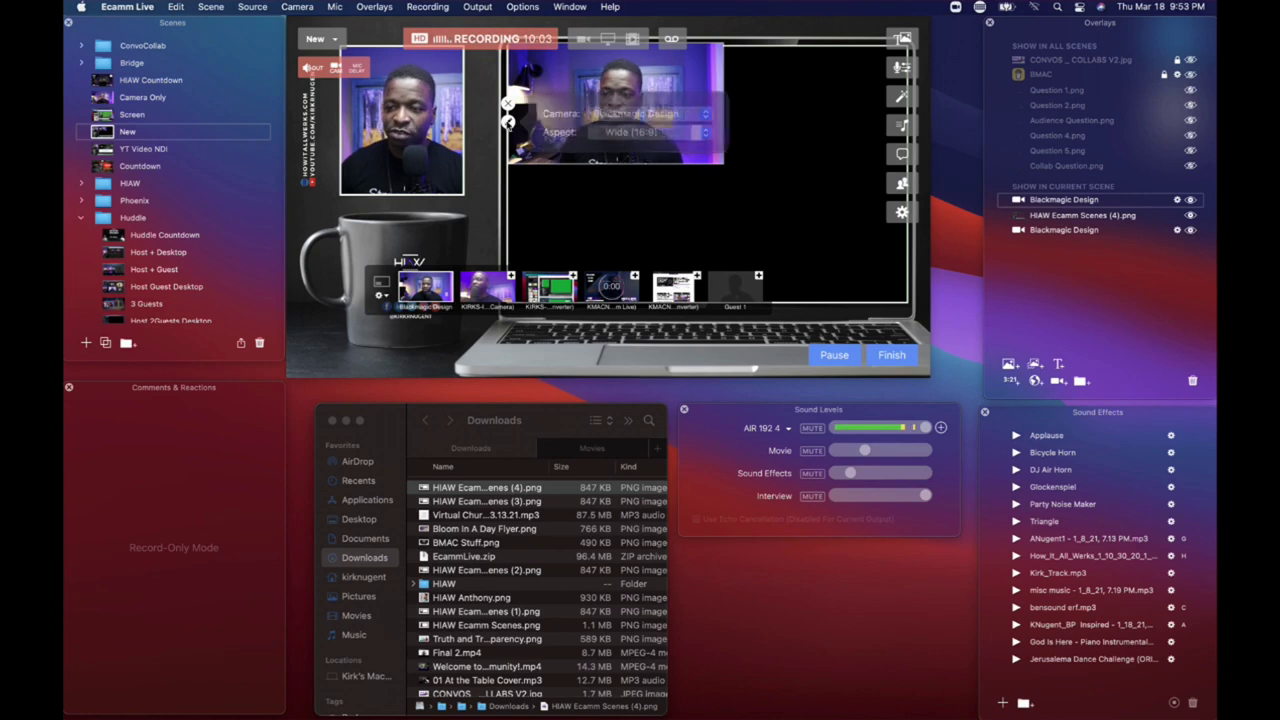
pyautogui.click(611, 132)
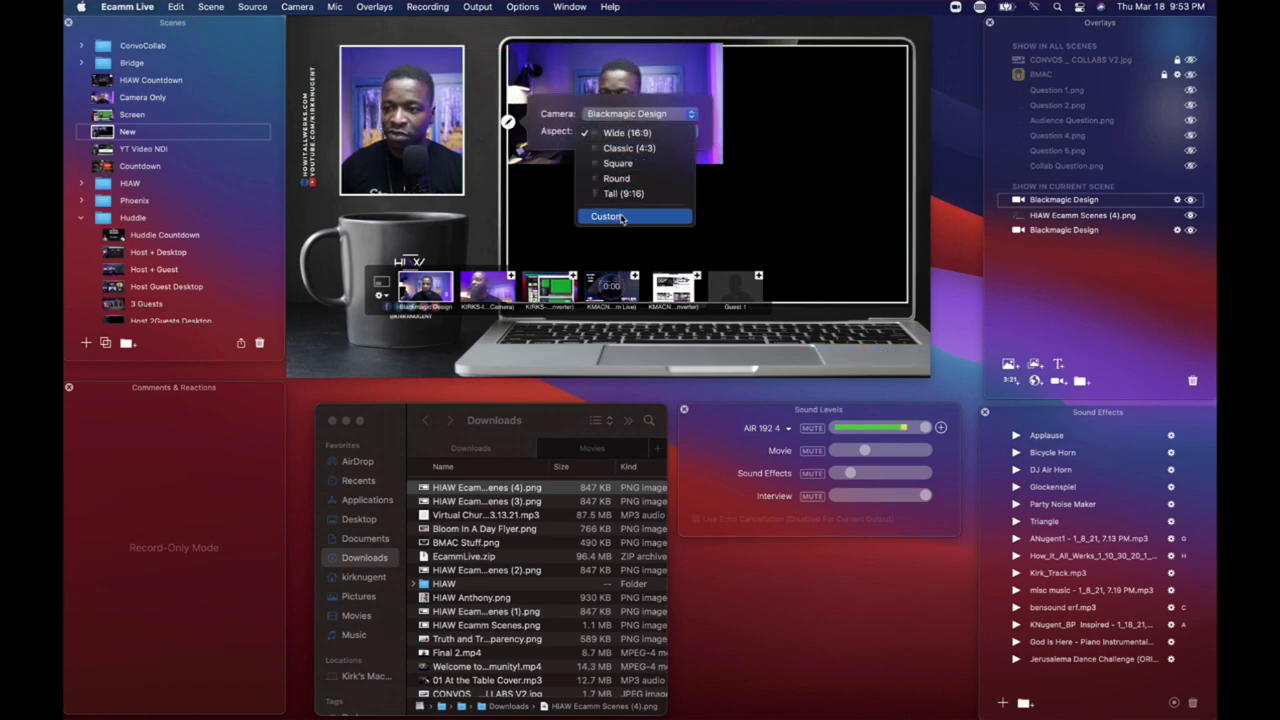
pyautogui.moveTo(721, 162); pyautogui.dragTo(901, 297)
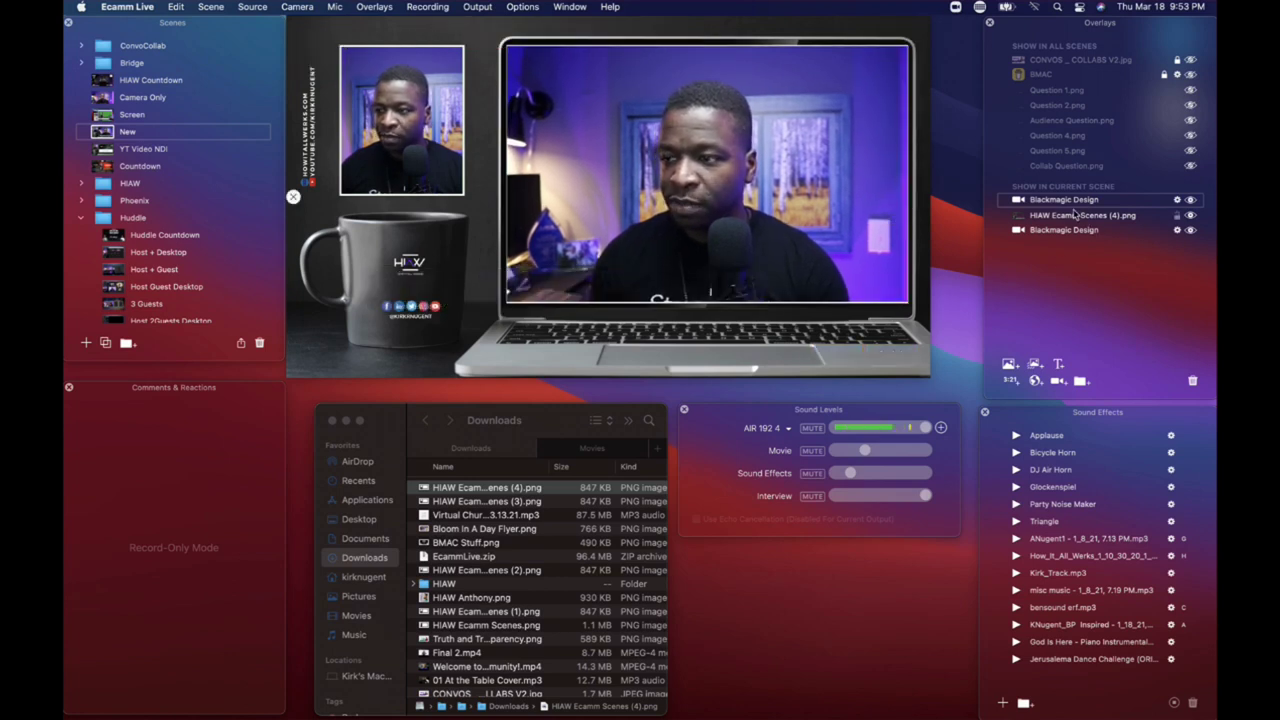
# - Place the new Blackmagic Design camera row under HIAW Ecamm Scenes (4).png in Overlays
pyautogui.moveTo(1062, 222); pyautogui.dragTo(1062, 224)
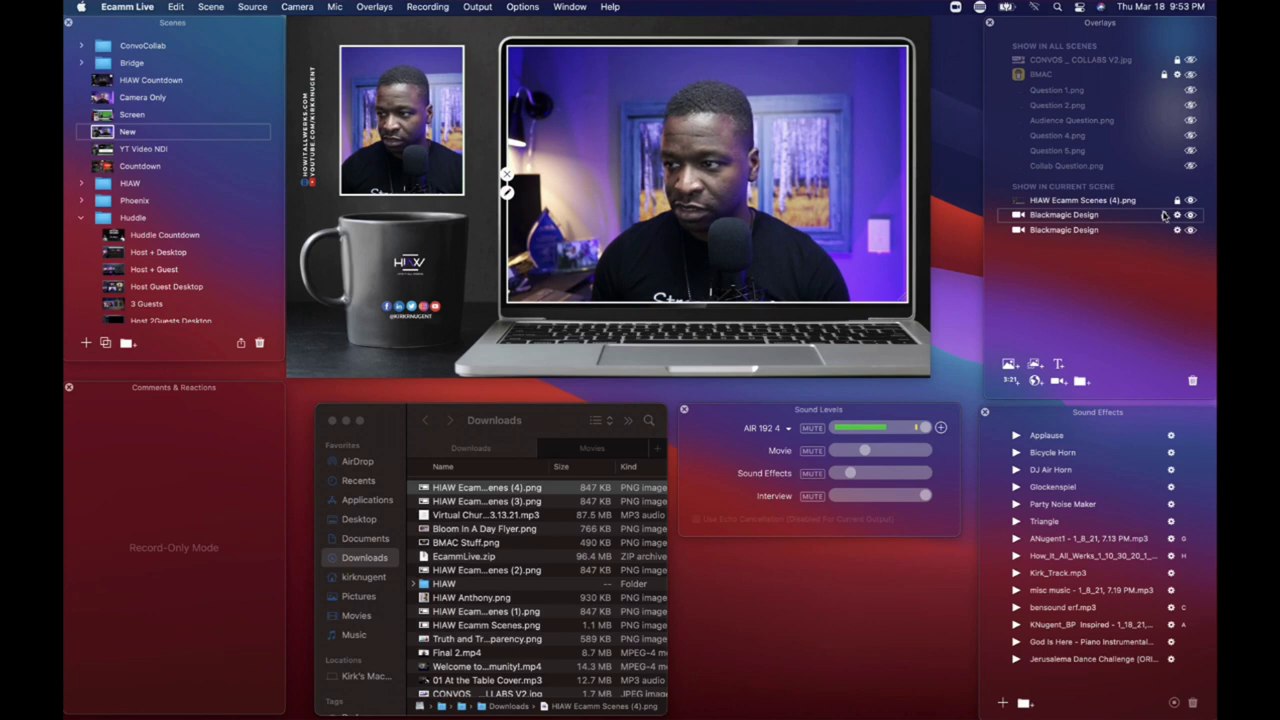
pyautogui.moveTo(490, 170)
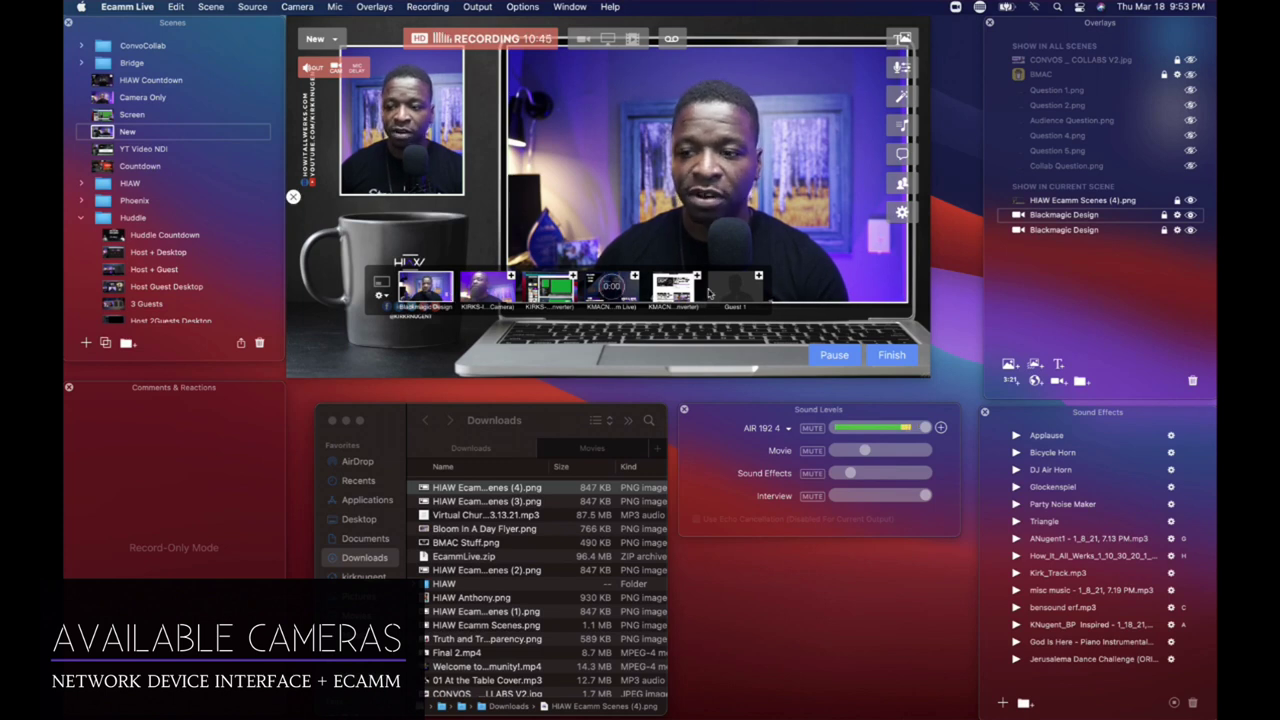
# - Switch the laptop overlay's camera source to the KIRKS-IPAD NDI feed
pyautogui.click(507, 192)
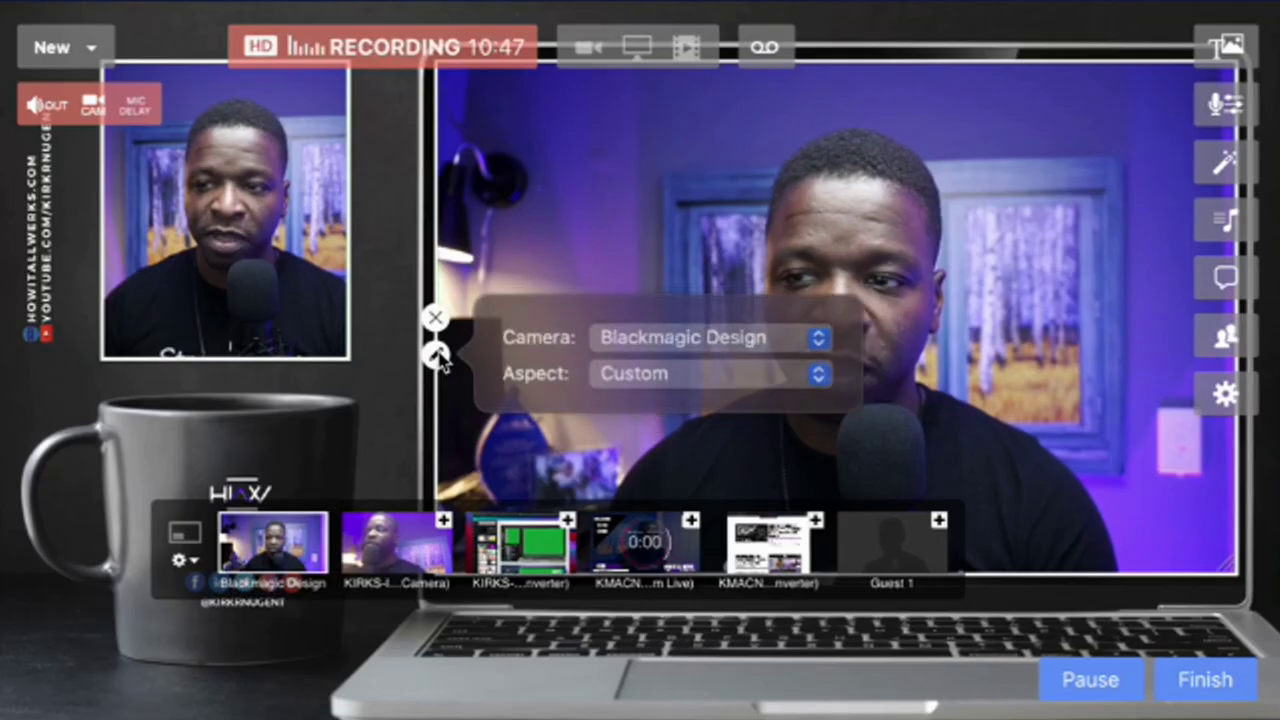
pyautogui.click(640, 345)
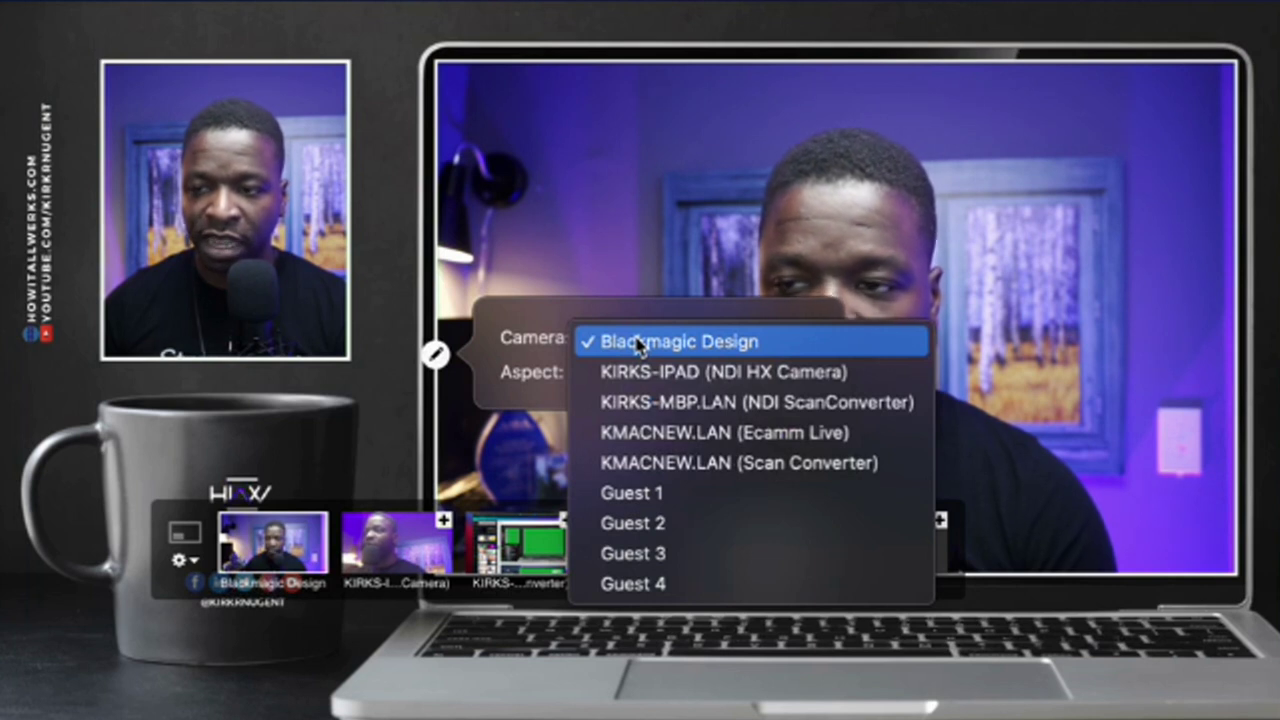
pyautogui.click(647, 371)
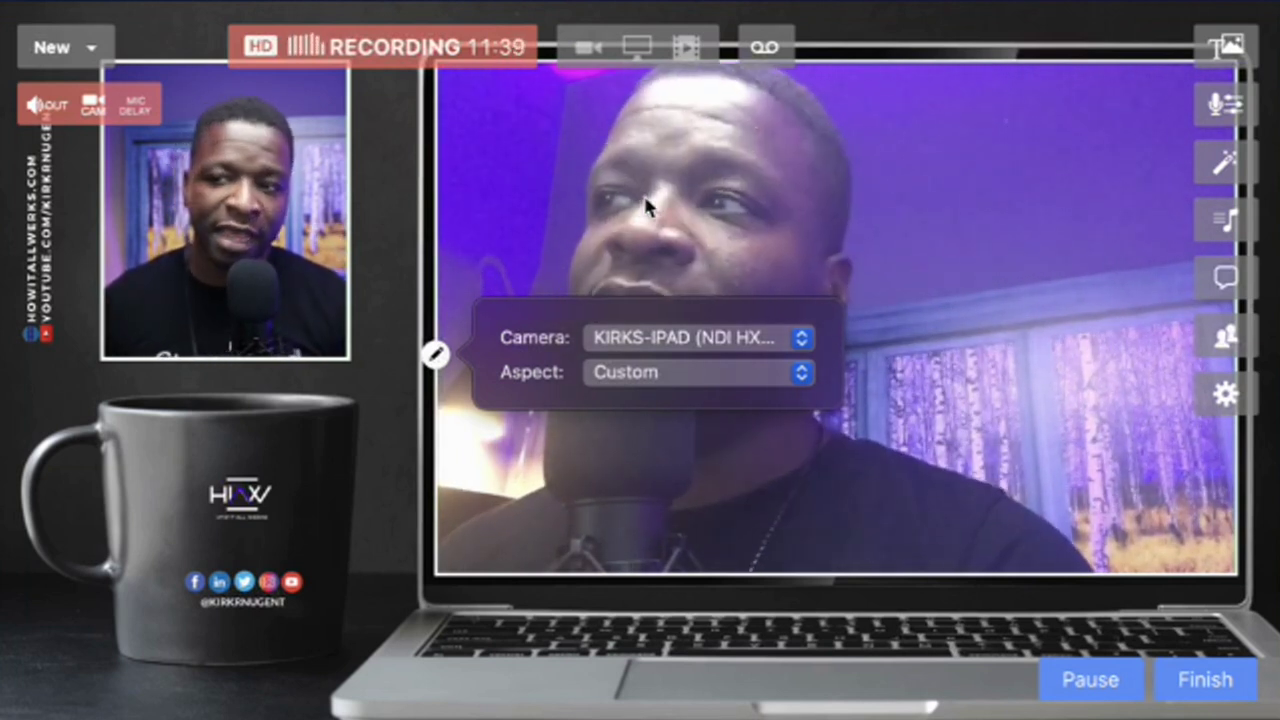
pyautogui.moveTo(671, 306)
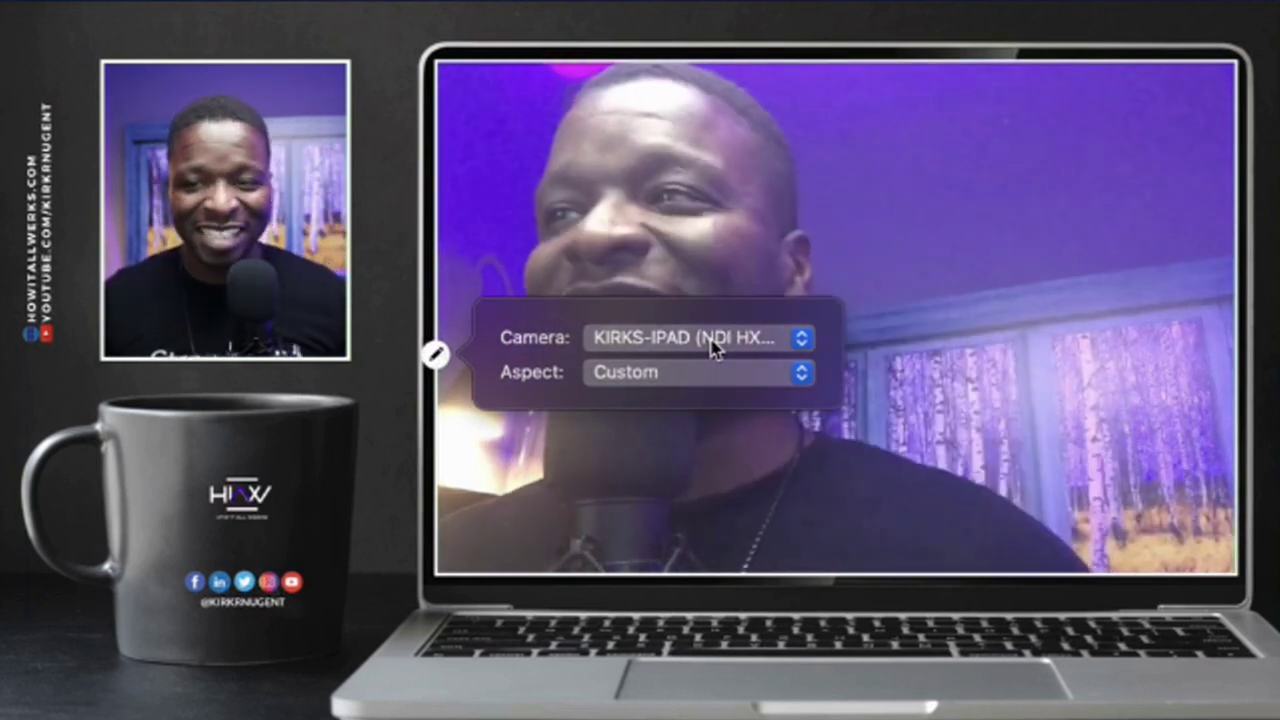
# - Try KIRKS-MBP.LAN (NDI ScanConverter), then settle on KMACNEW.LAN (Ecamm Live) as the source
pyautogui.click(712, 343)
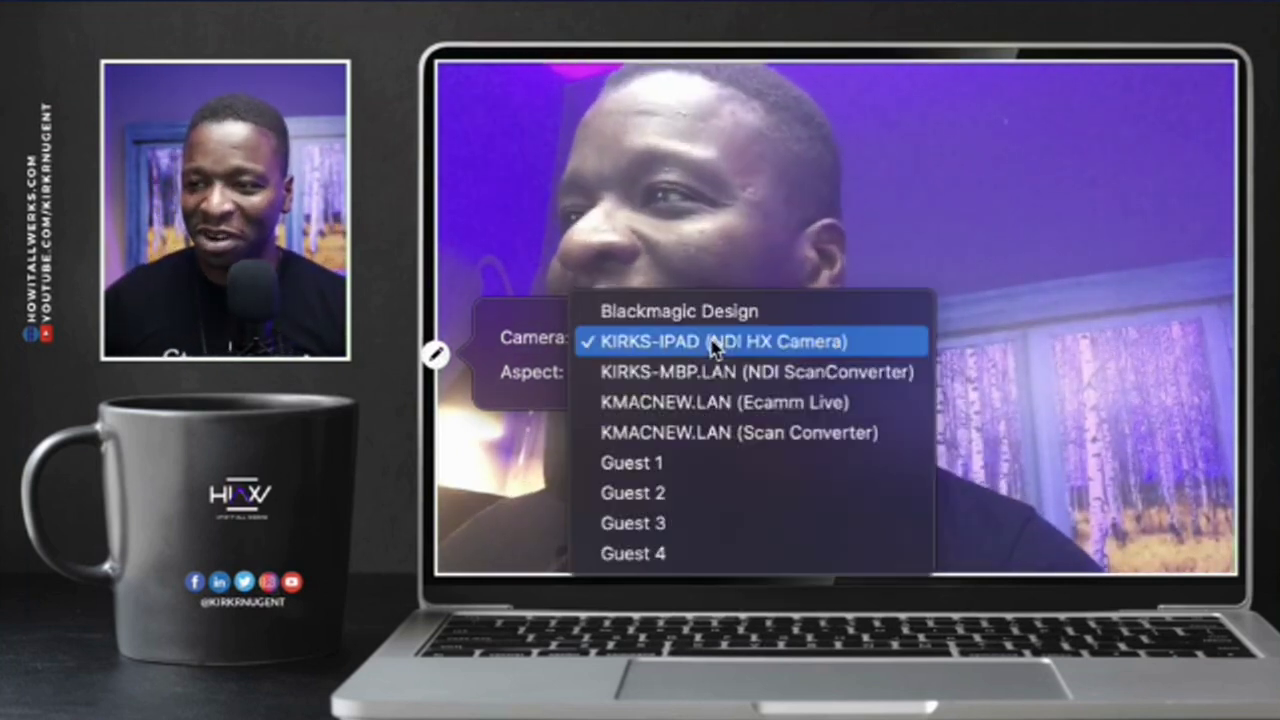
pyautogui.click(710, 372)
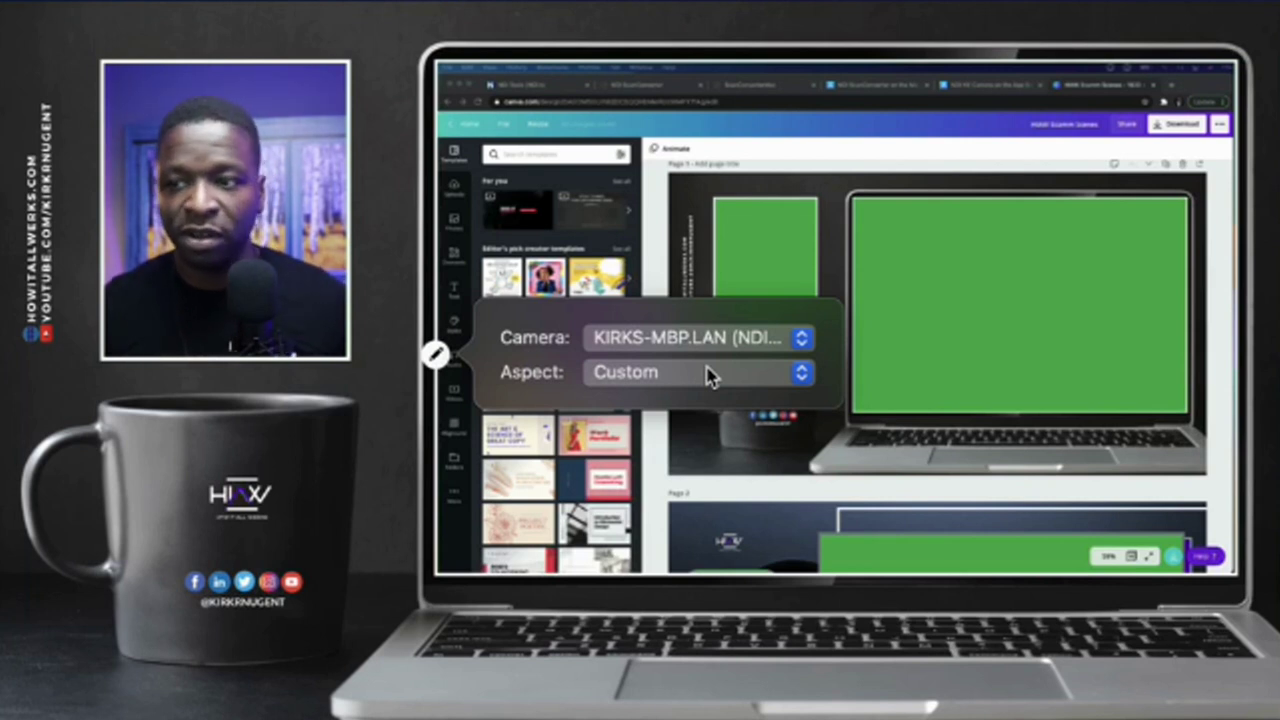
pyautogui.click(705, 338)
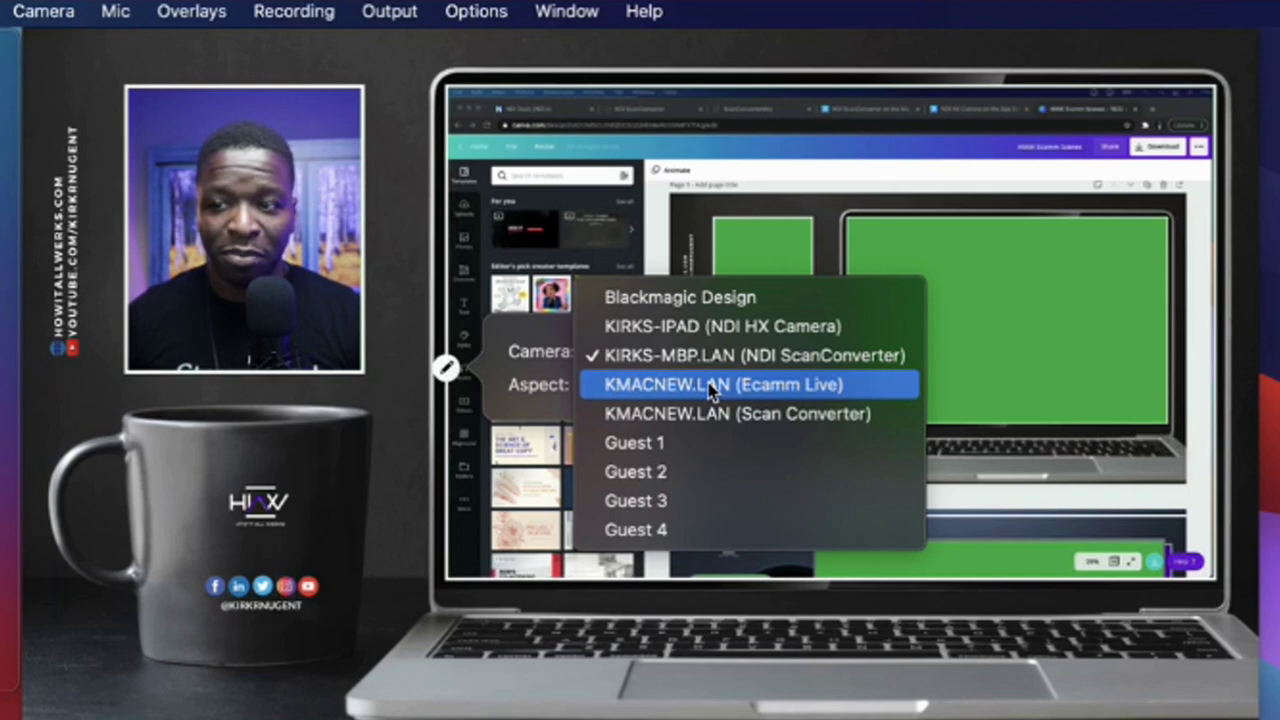
pyautogui.click(712, 386)
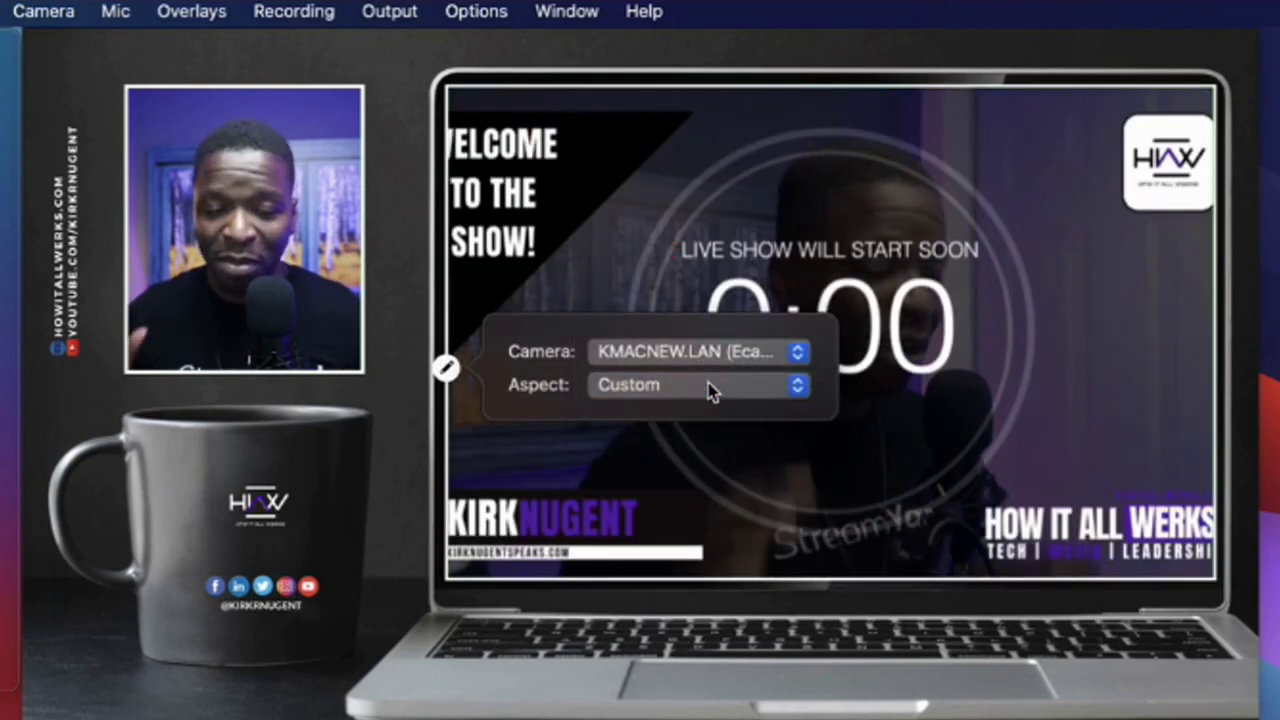
pyautogui.moveTo(820, 466)
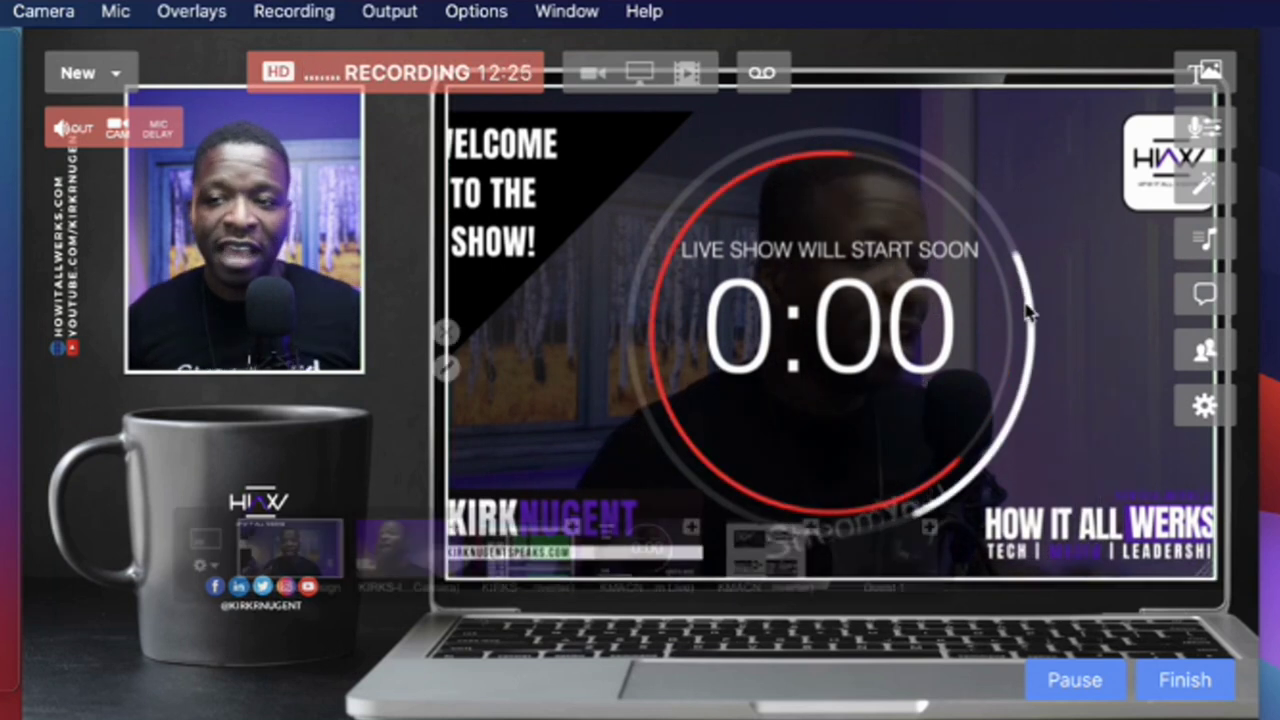
# - Enable Output > NDI Output at 540p
pyautogui.click(390, 12)
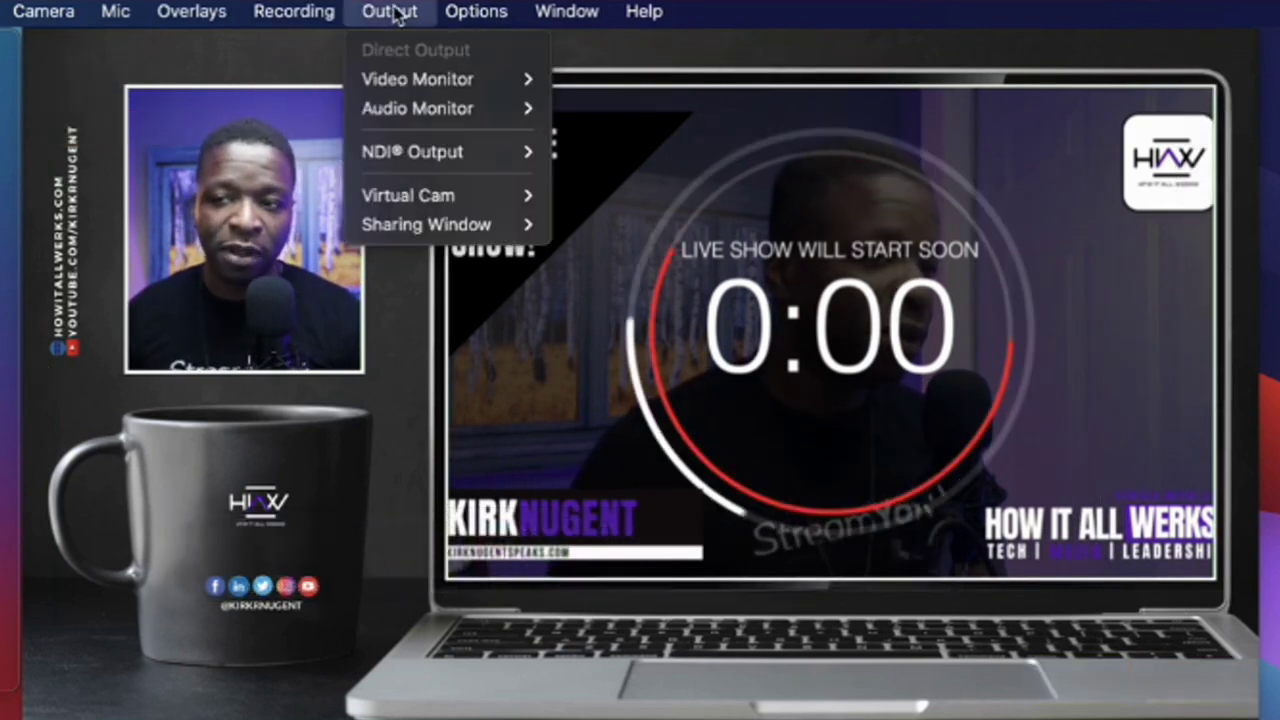
pyautogui.moveTo(398, 160)
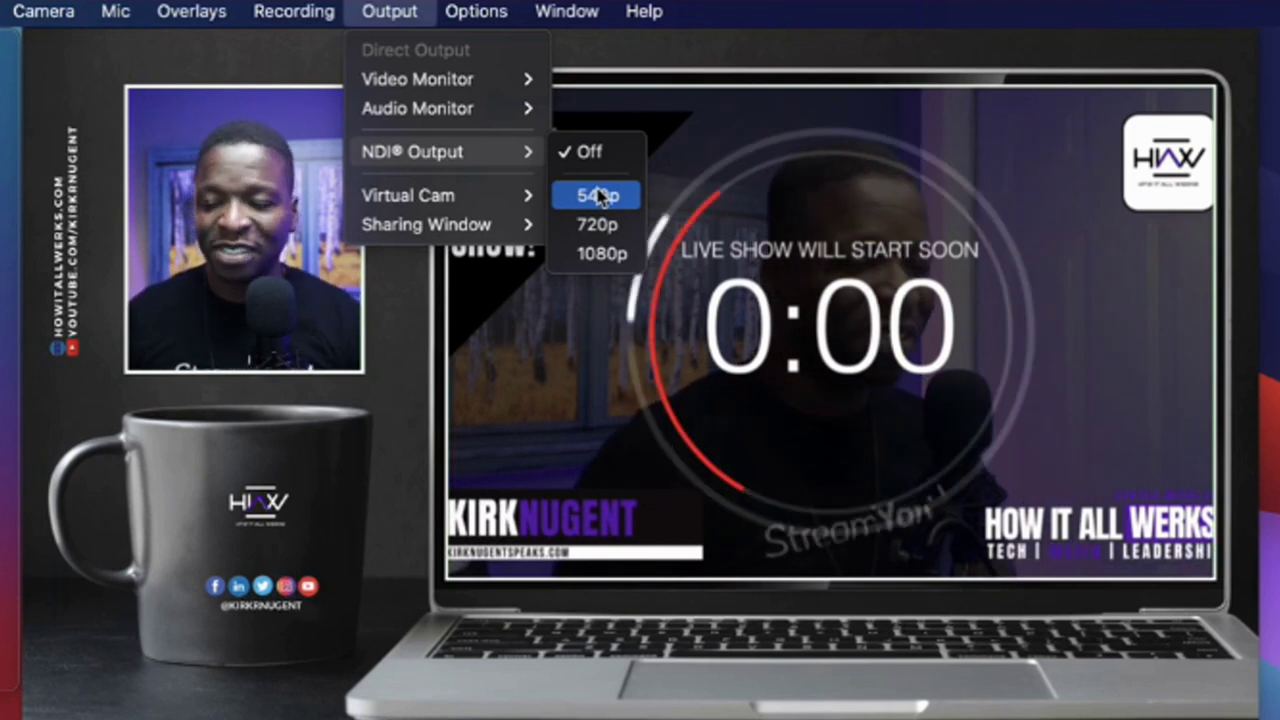
pyautogui.click(670, 65)
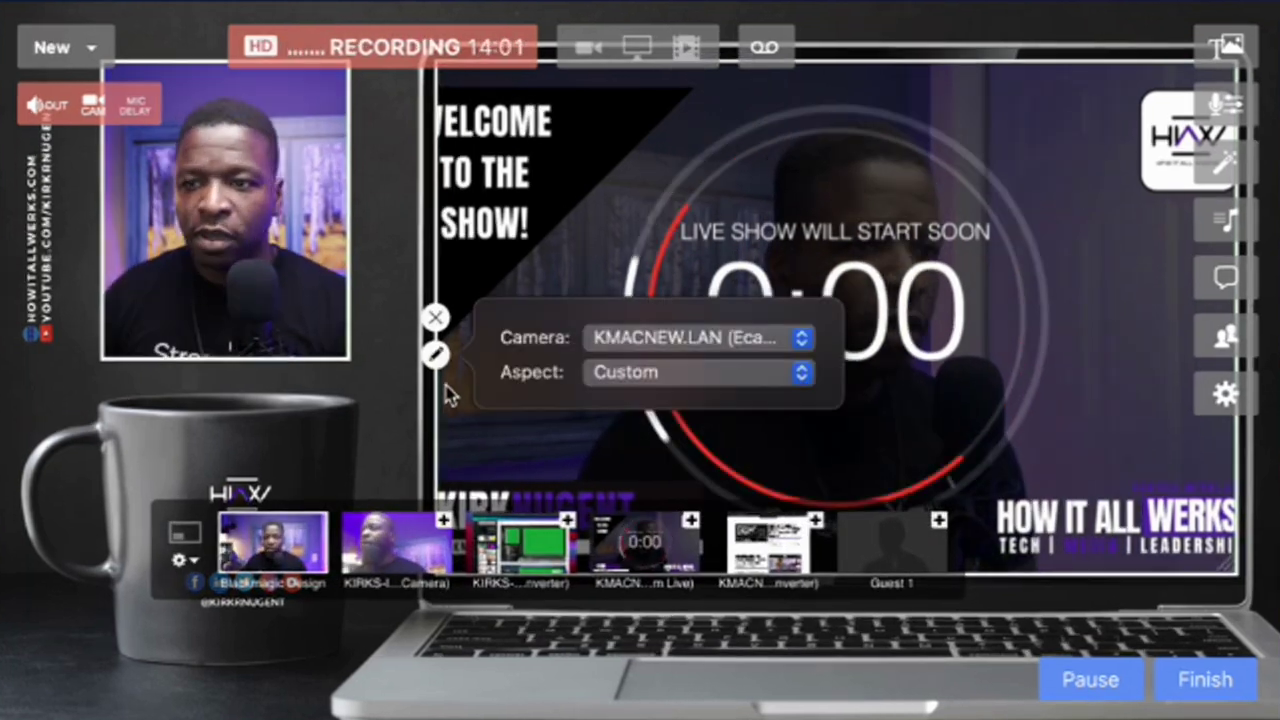
# - Change the laptop-screen overlay's camera to KMACNEW.LAN (Scan Converter) and close its settings
pyautogui.click(478, 440)
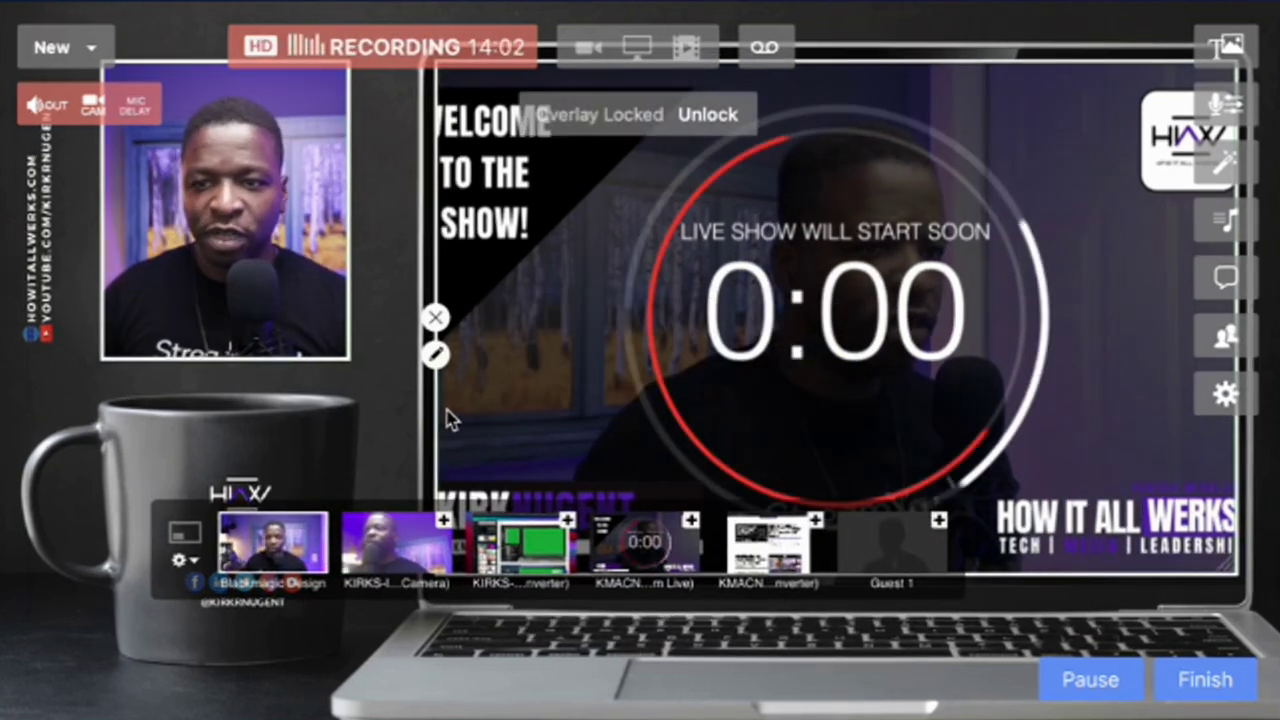
pyautogui.click(436, 355)
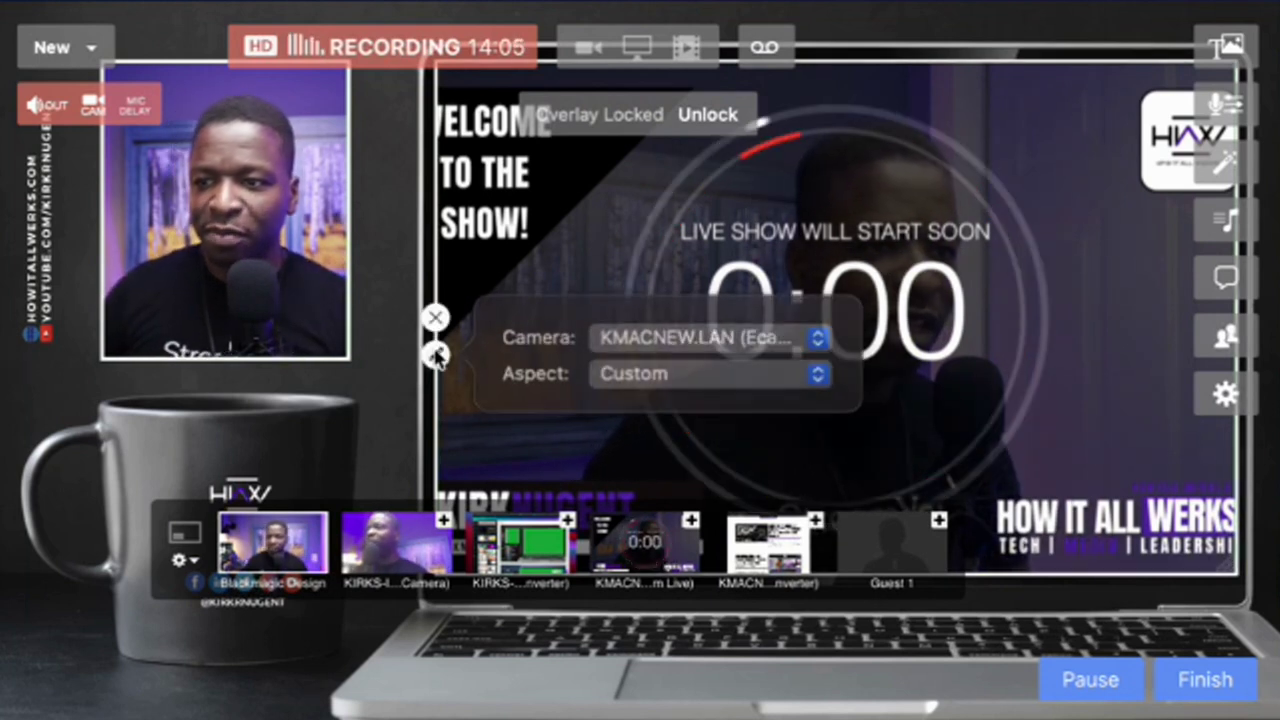
pyautogui.click(672, 341)
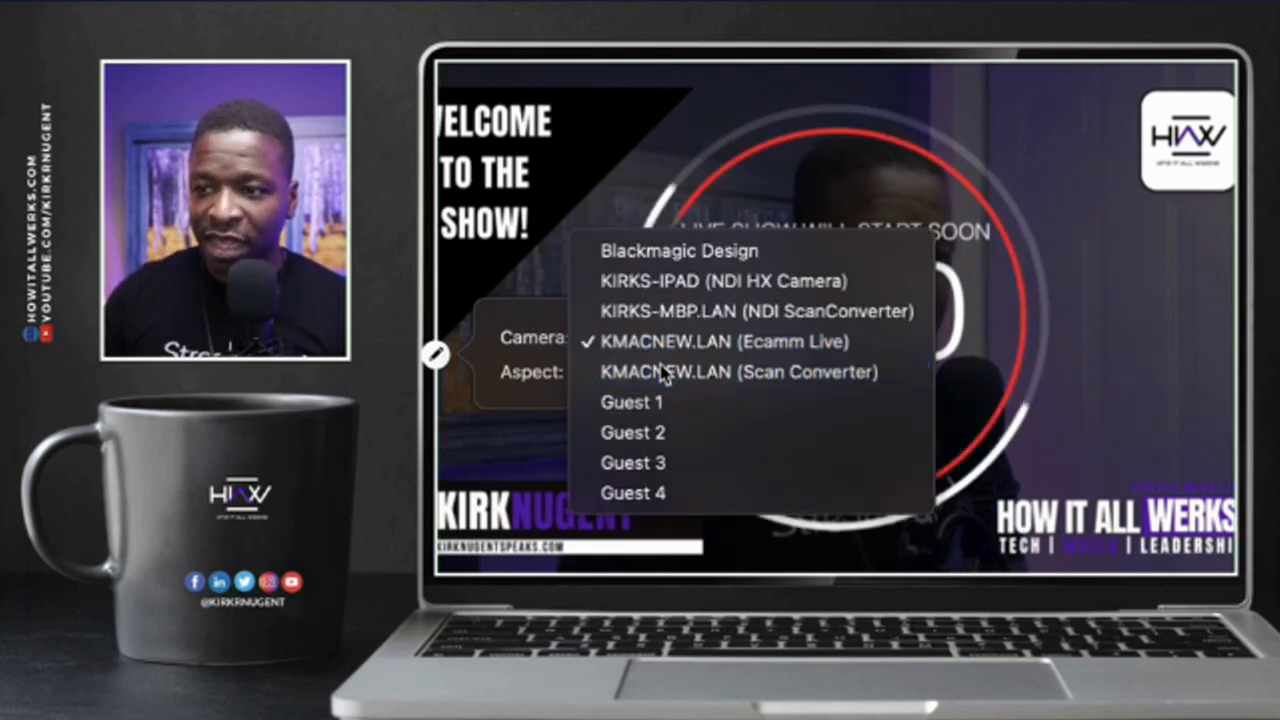
pyautogui.click(662, 371)
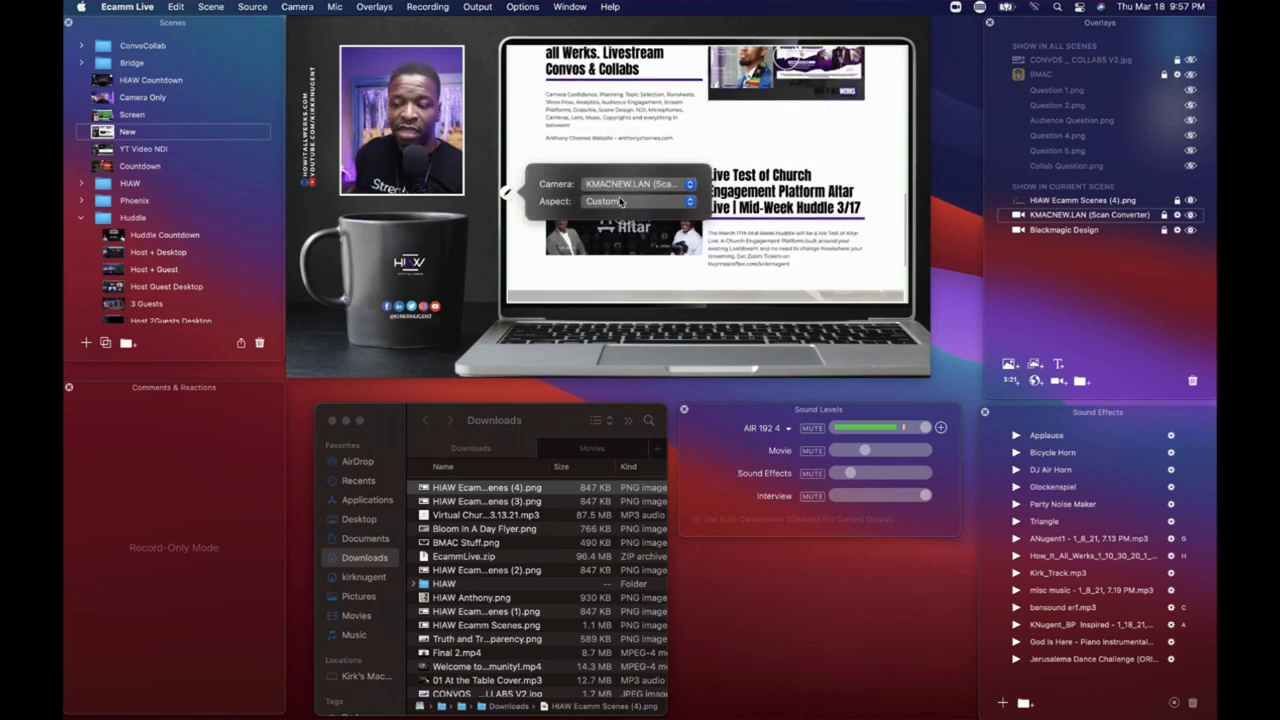
pyautogui.click(590, 245)
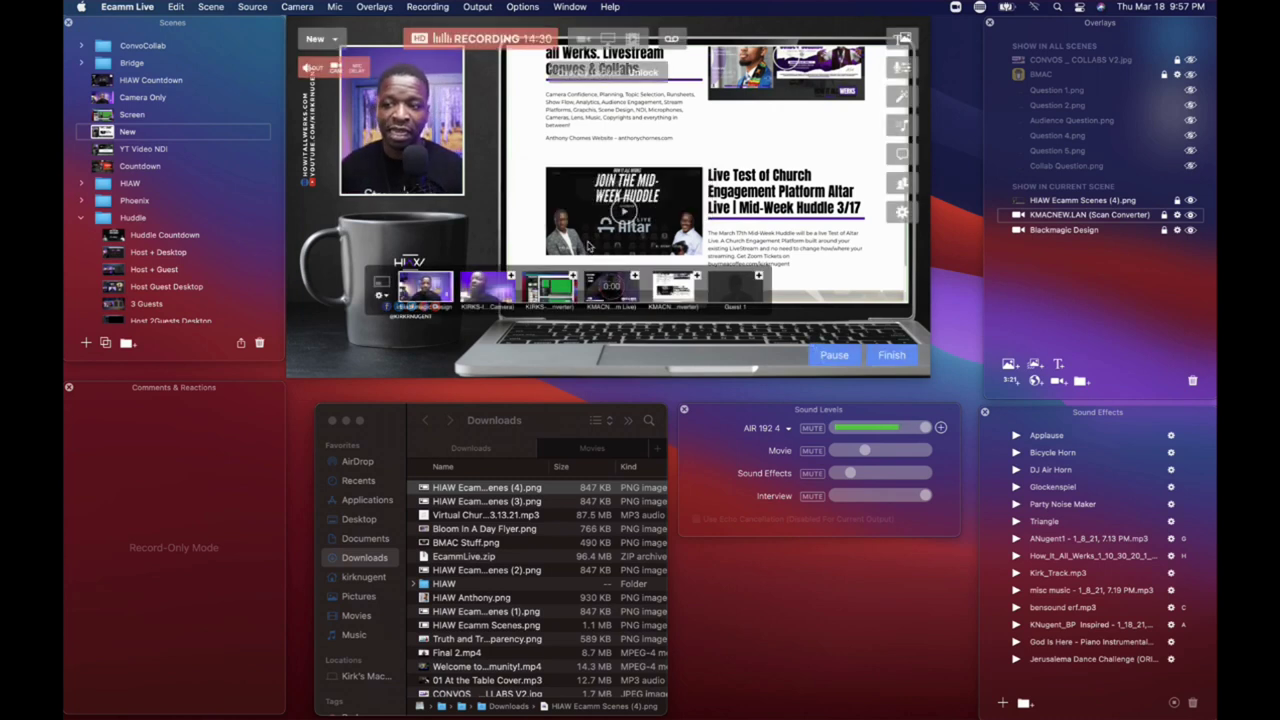